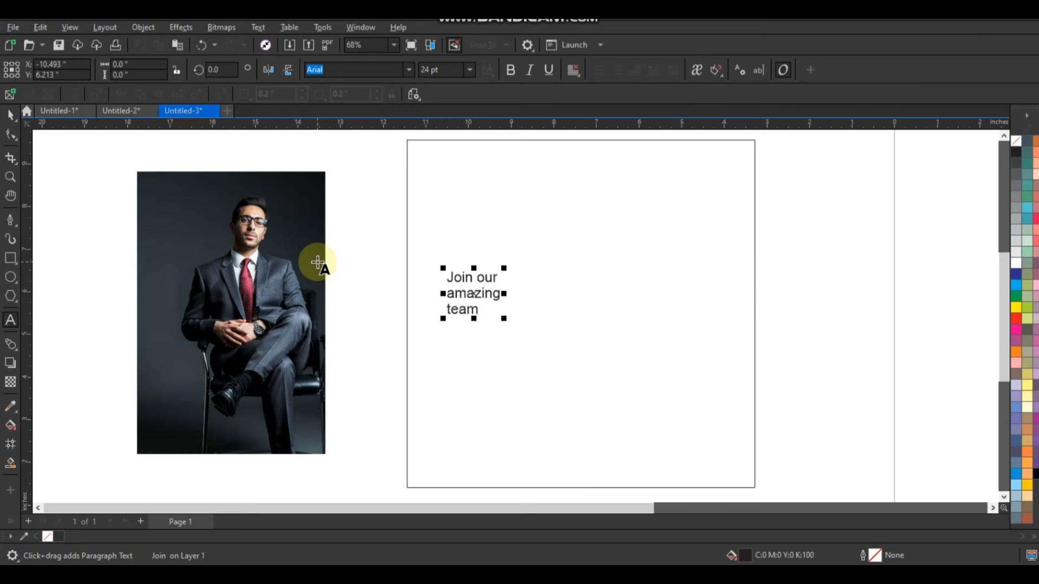
# Move the "Join our amazing team" text to the square's upper-left area and append the line "open for the positions:".
pyautogui.click(12, 113)
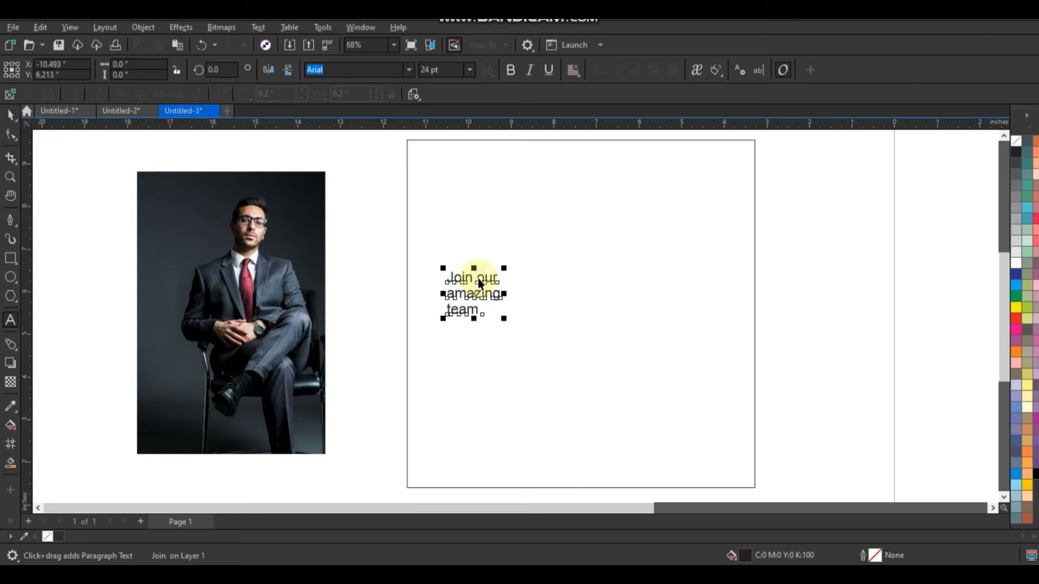
pyautogui.moveTo(479, 282); pyautogui.dragTo(482, 180)
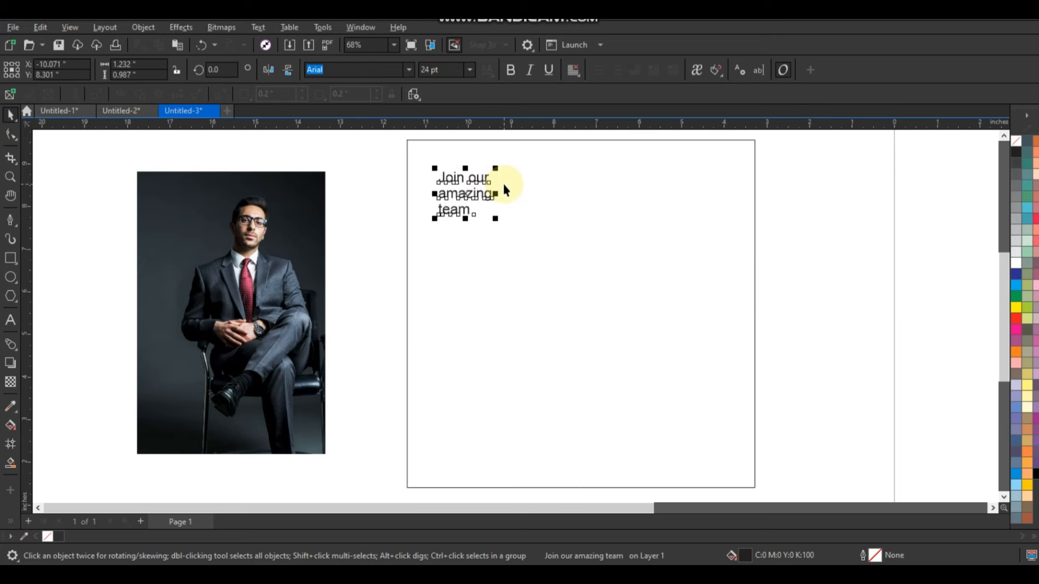
pyautogui.click(18, 319)
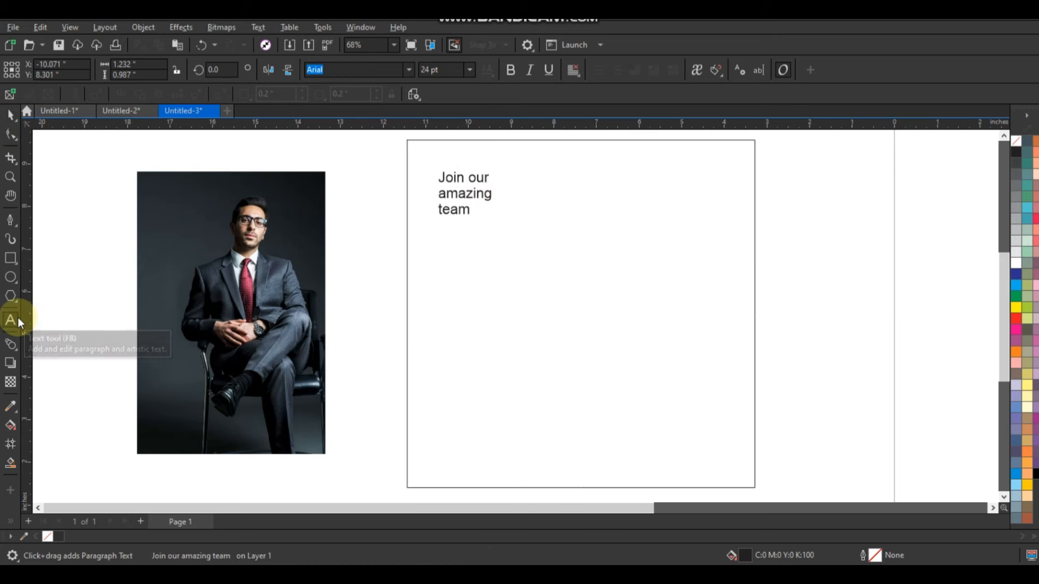
pyautogui.press('Return')
pyautogui.write('o')
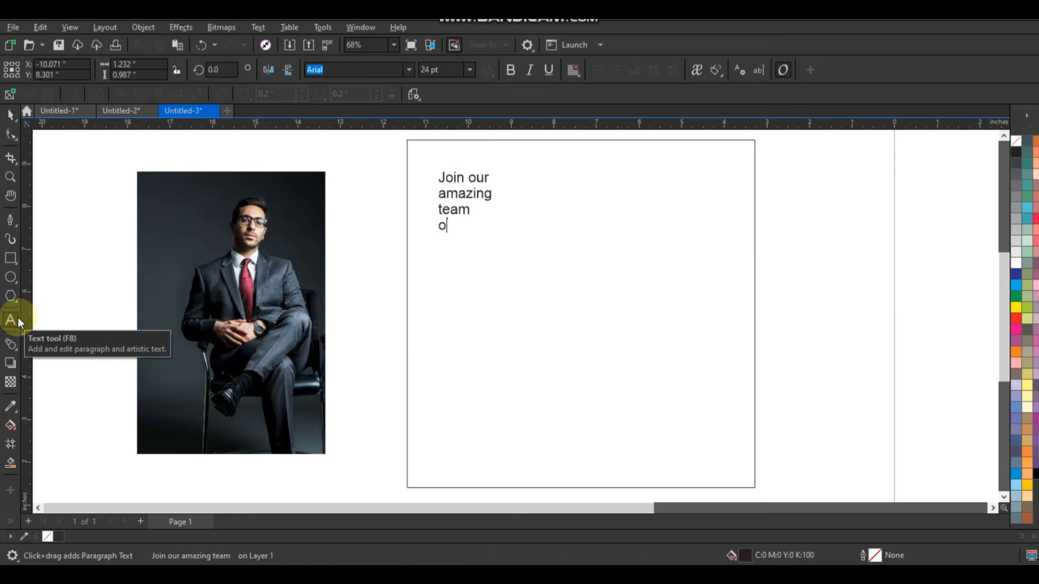
pyautogui.write('pen for the pos')
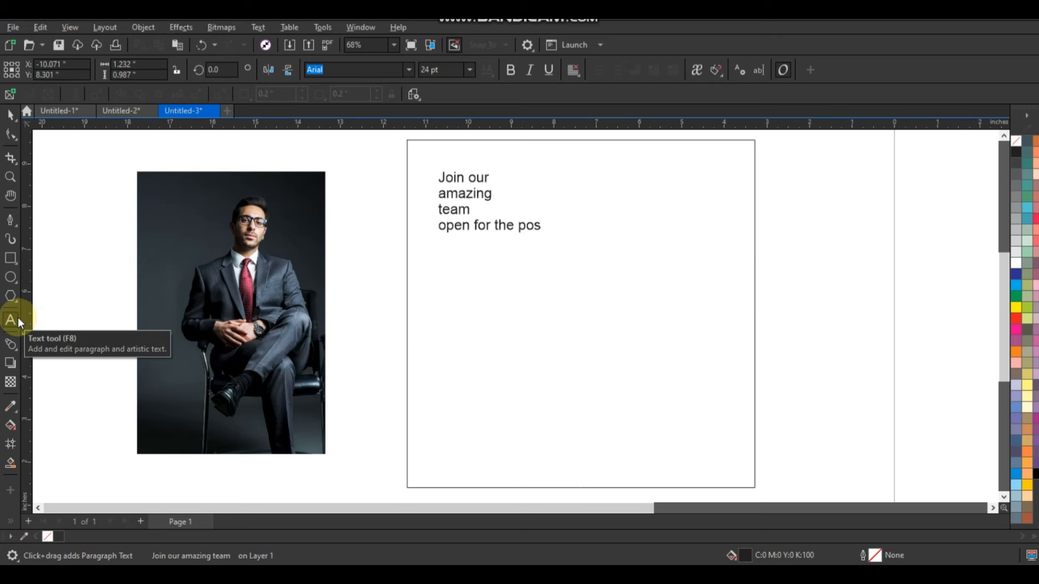
pyautogui.write('it')
pyautogui.press('BackSpace')
pyautogui.write('itions')
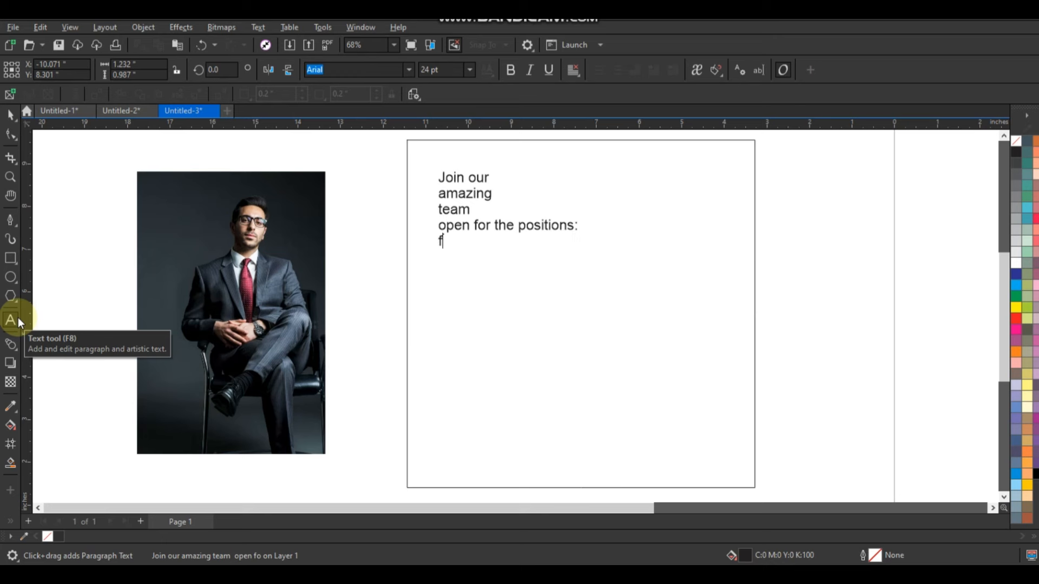
pyautogui.write(':')
# Add the job titles "finance Accountant", "Graphic Designer", "Web Developer" and "Video Editor" on separate lines of the text block.
pyautogui.press('Return')
pyautogui.write('finance Accountant')
pyautogui.press('Return')
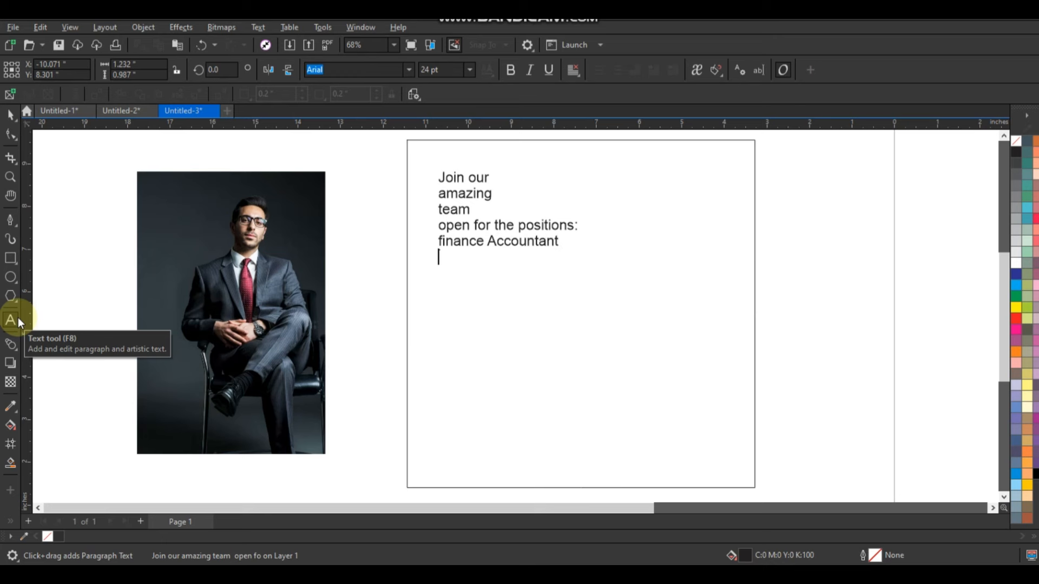
pyautogui.write('Graphic D')
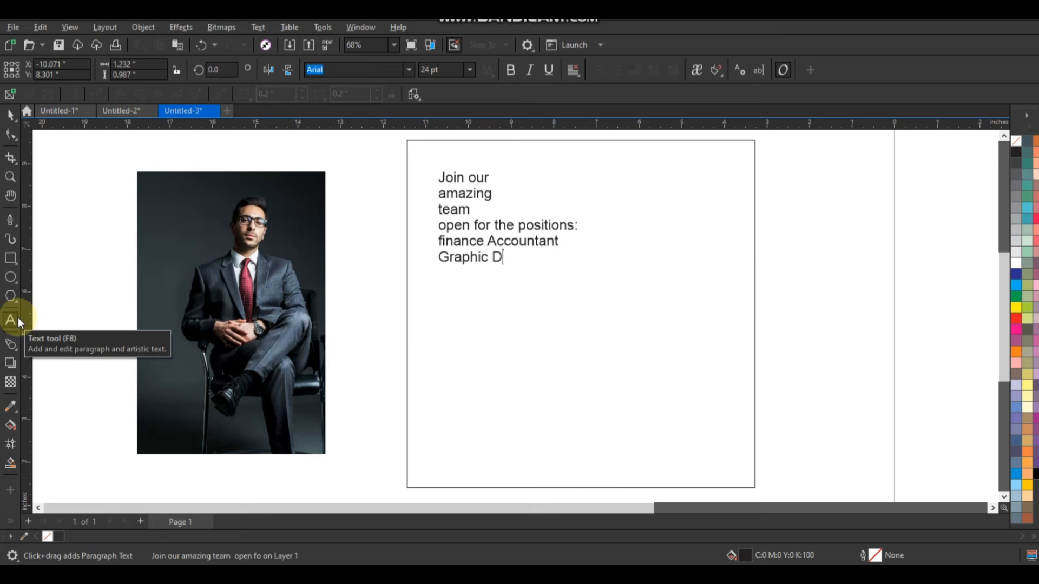
pyautogui.write('esignerWe')
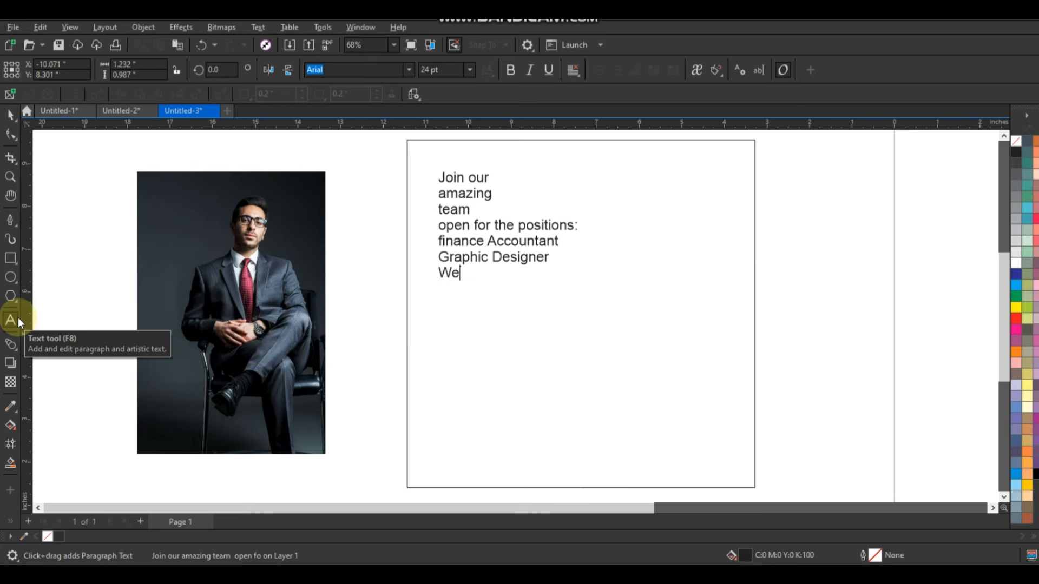
pyautogui.write('b Developer')
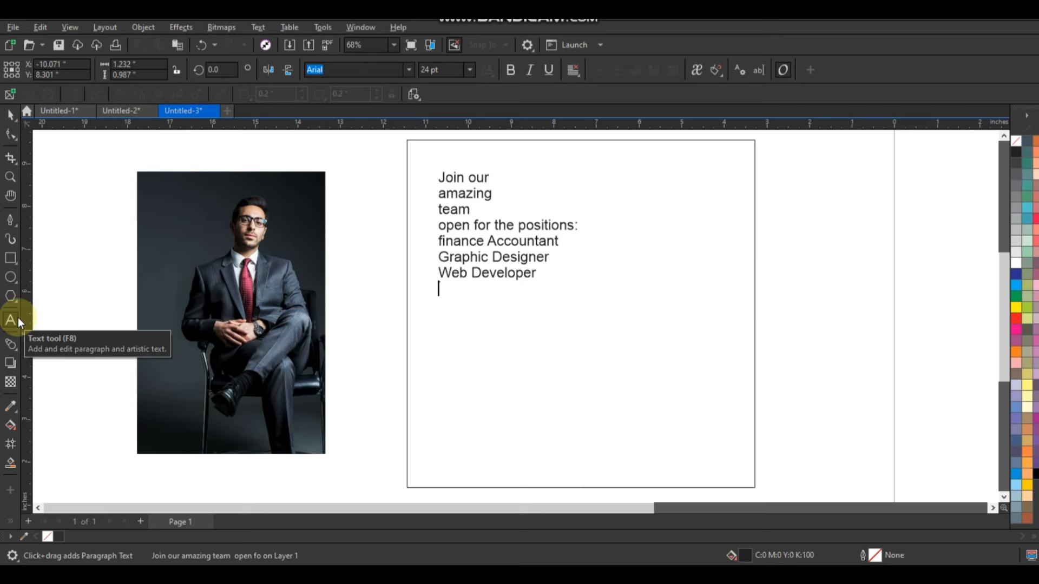
pyautogui.write('Video Editor')
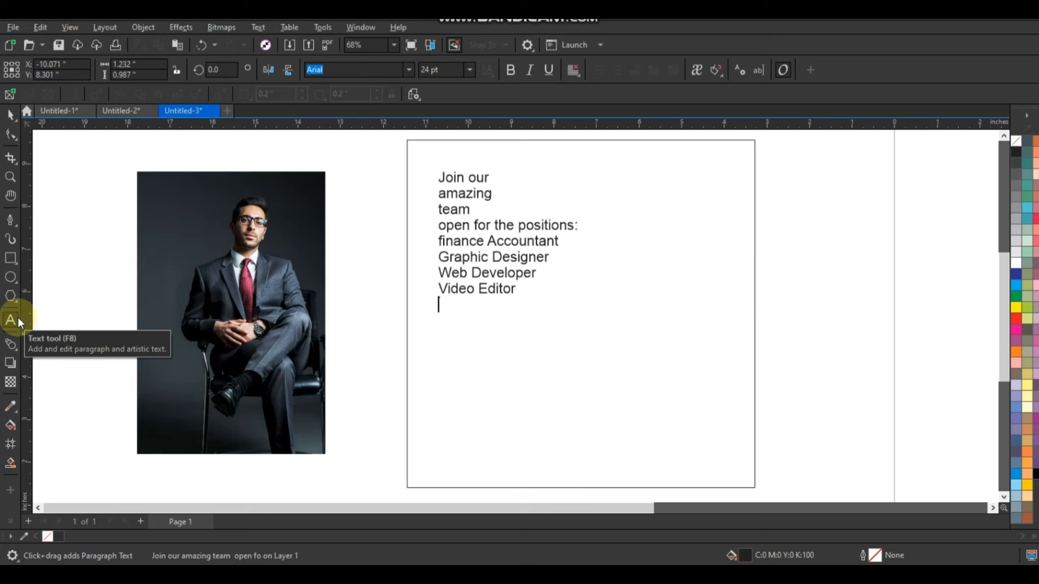
# Add the lines "Apply Now!" and "Email Your Resume to:" to the text block, followed by the company's e-mail address.
pyautogui.write('pply Now!')
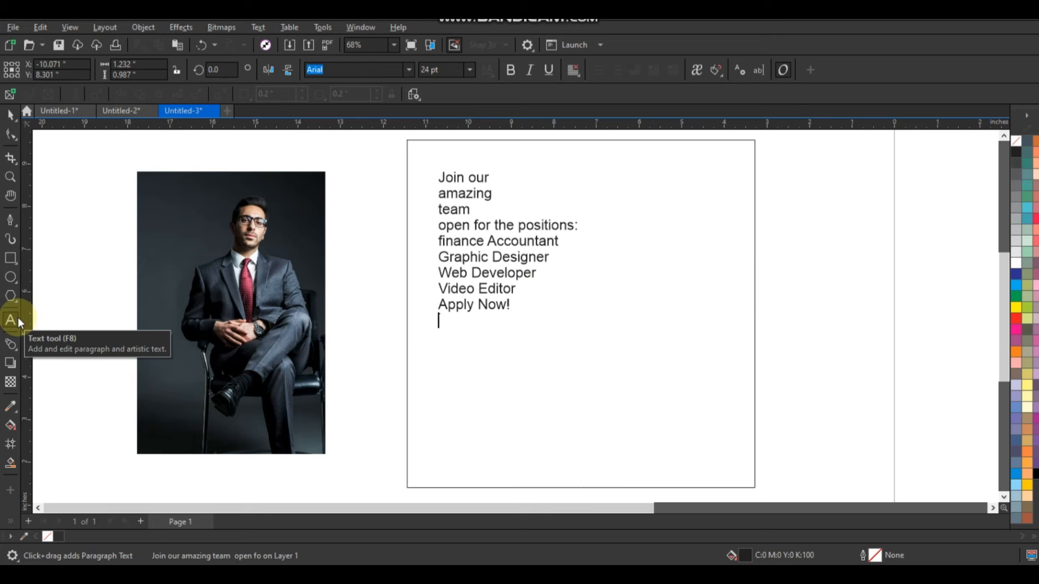
pyautogui.write('Email Your Res')
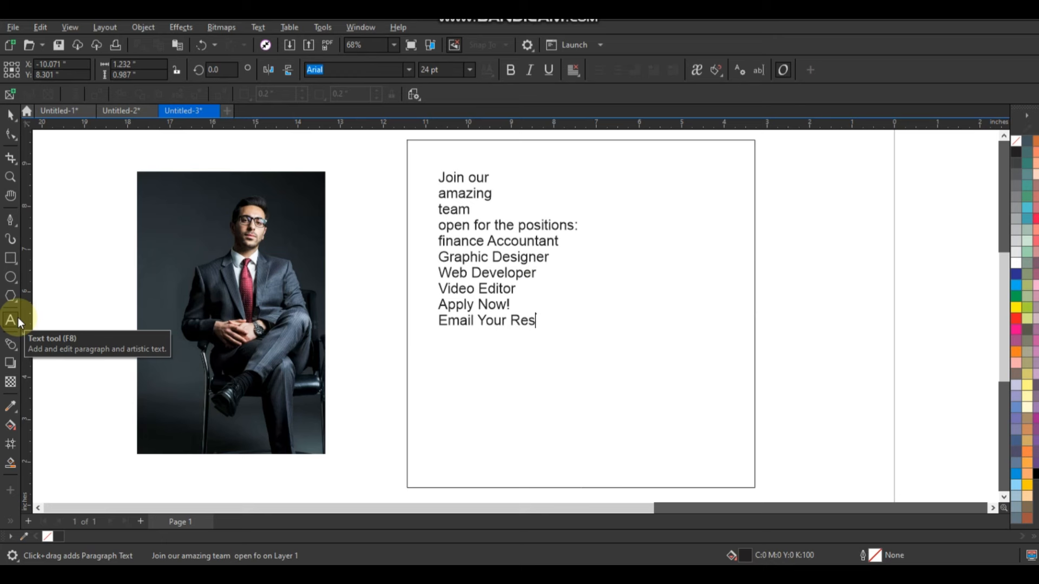
pyautogui.write('uem to')
pyautogui.press('BackSpace')
pyautogui.press('BackSpace')
pyautogui.press('BackSpace')
pyautogui.press('BackSpace')
pyautogui.press('BackSpace')
pyautogui.press('BackSpace')
pyautogui.press('BackSpace')
pyautogui.write('sume to: y')
pyautogui.write('our')
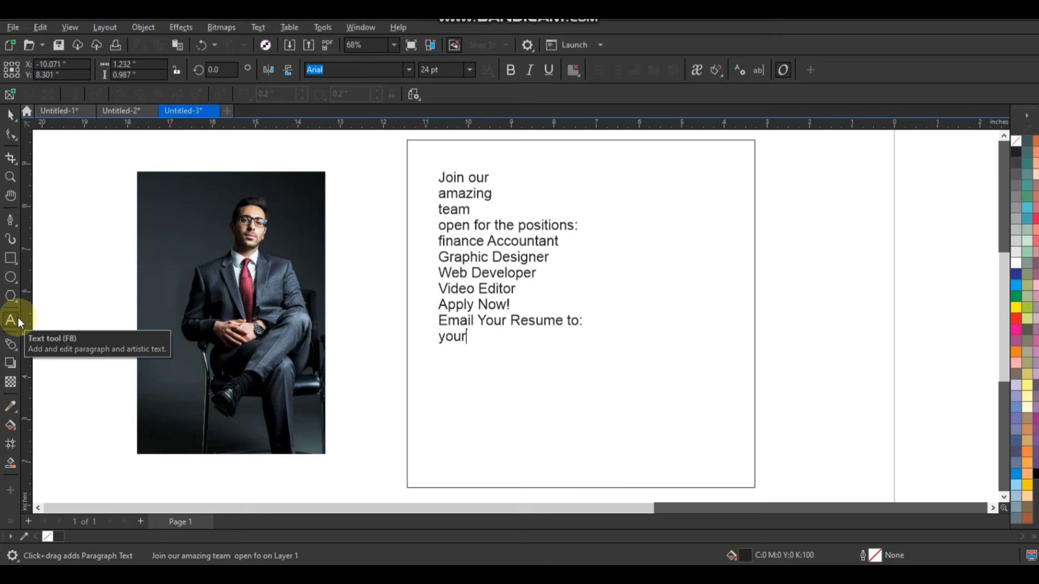
pyautogui.write('company@gmail')
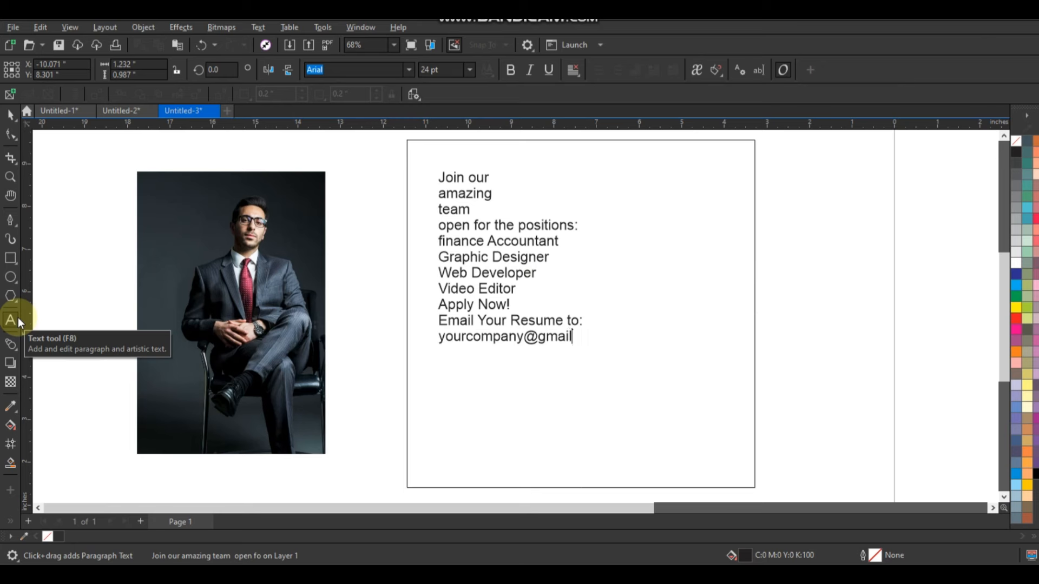
pyautogui.write('.com')
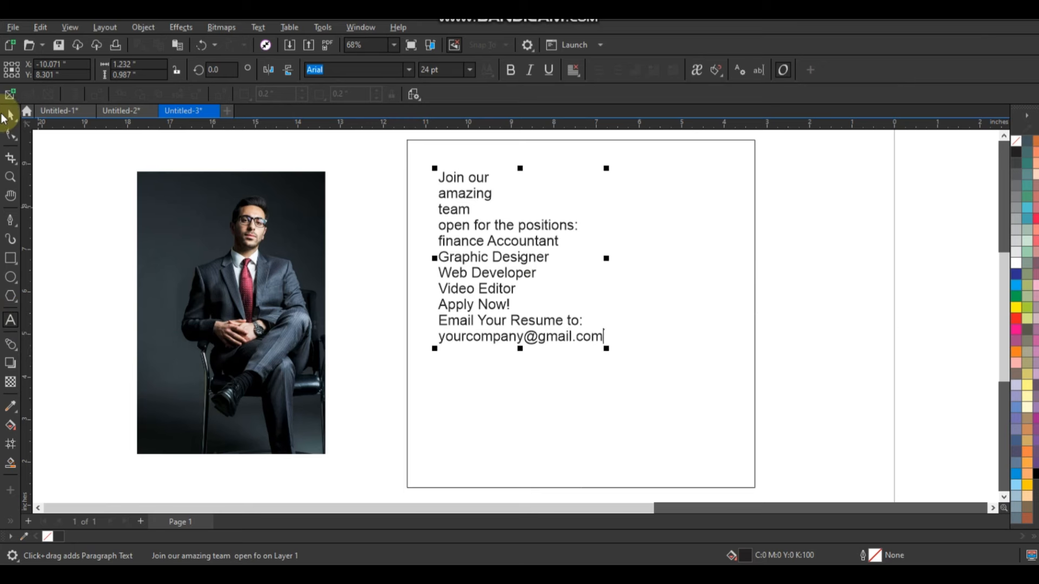
# Move the whole text block to the square's lower half and break it apart into separate lines.
pyautogui.click(5, 116)
pyautogui.moveTo(499, 278); pyautogui.dragTo(495, 397)
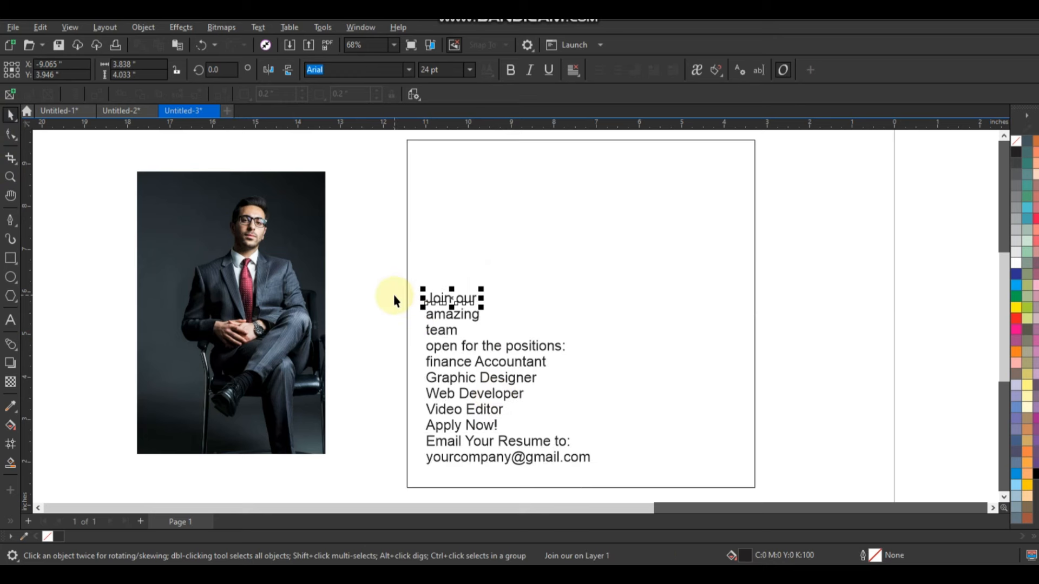
pyautogui.click(389, 260)
# Move the three lines "Join our", "amazing" and "team" up as the headline and set their font to Bahnschrift SemiCondensed Bold.
pyautogui.moveTo(371, 260); pyautogui.dragTo(515, 327)
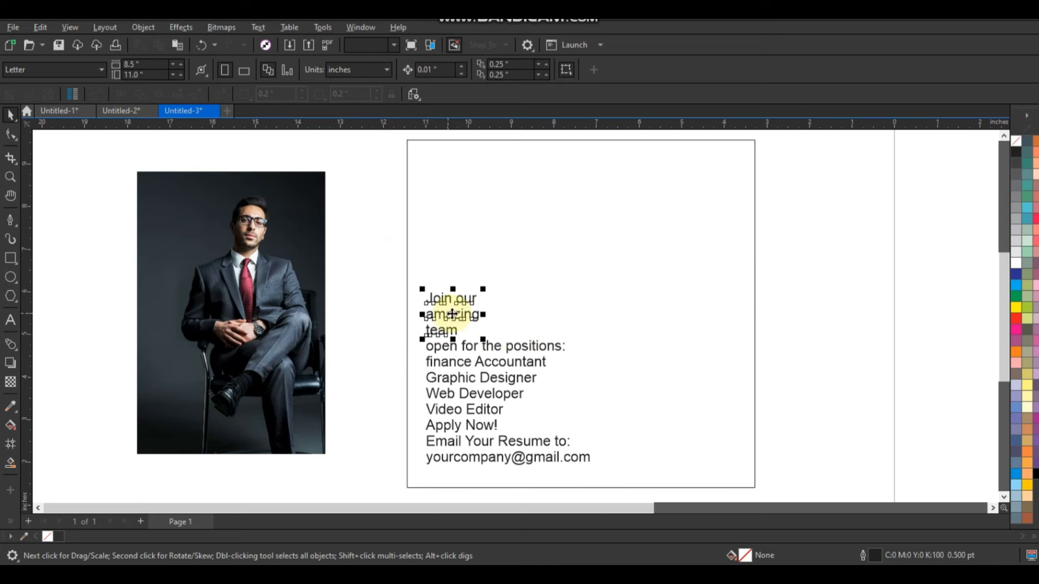
pyautogui.moveTo(454, 304); pyautogui.dragTo(456, 208)
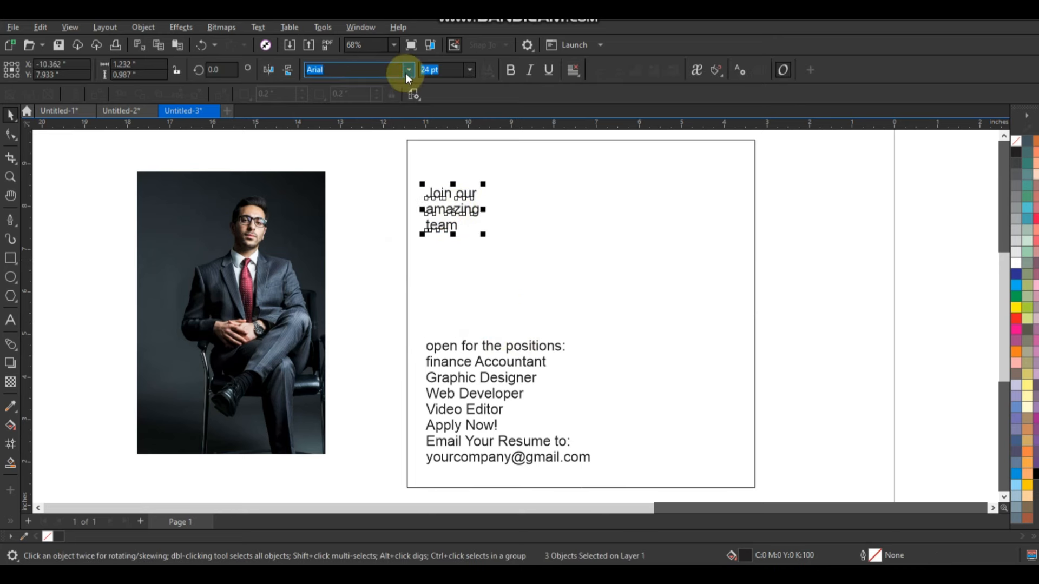
pyautogui.click(406, 72)
pyautogui.moveTo(456, 228)
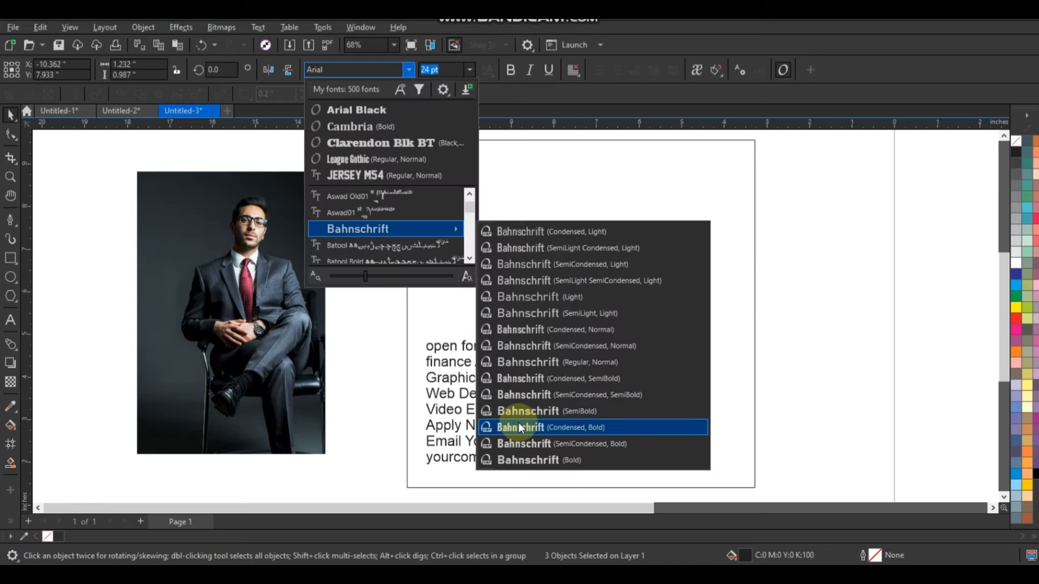
pyautogui.click(517, 445)
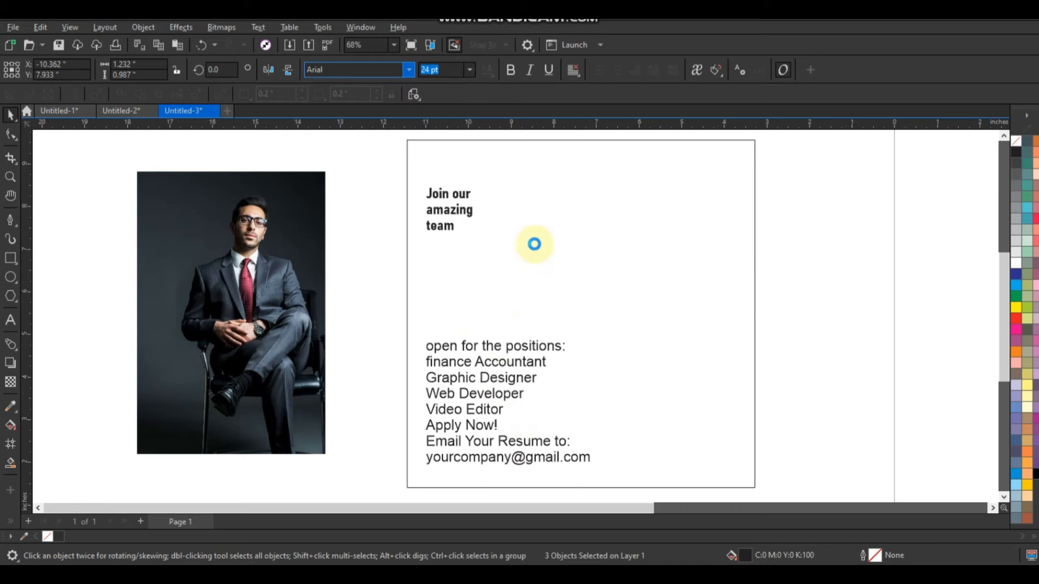
# Enlarge the three headline lines to about 61 pt and move "amazing" and "team" up to tighten the line spacing.
pyautogui.moveTo(475, 235); pyautogui.dragTo(557, 314)
pyautogui.moveTo(497, 243); pyautogui.dragTo(494, 229)
pyautogui.moveTo(483, 279); pyautogui.dragTo(485, 256)
pyautogui.moveTo(356, 175); pyautogui.dragTo(533, 207)
pyautogui.hotkey('ctrl', 'z')
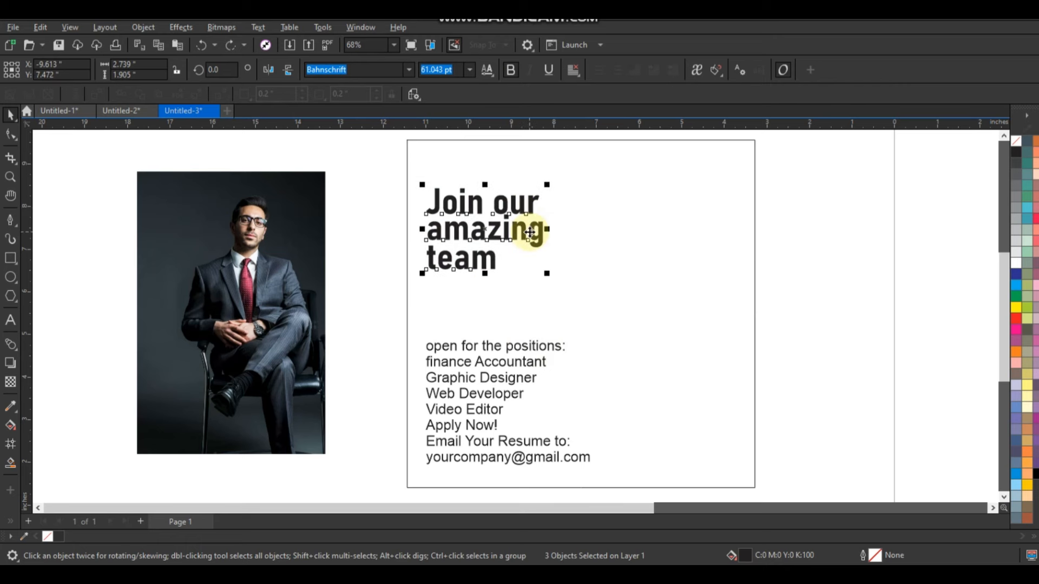
# Shift the headline closer to the square's upper edge and colour the word "amazing" red.
pyautogui.click(492, 232)
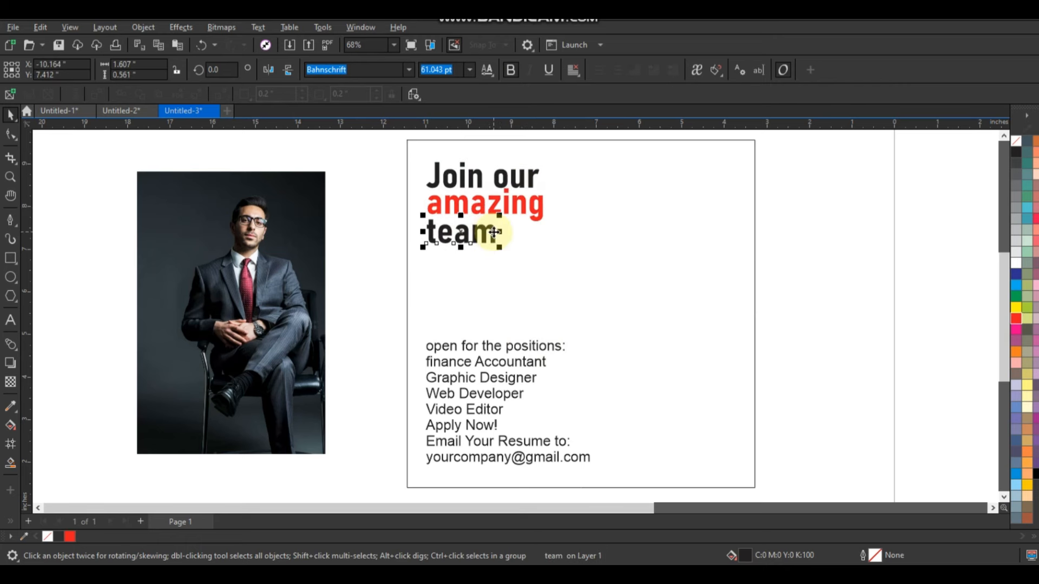
pyautogui.click(442, 234)
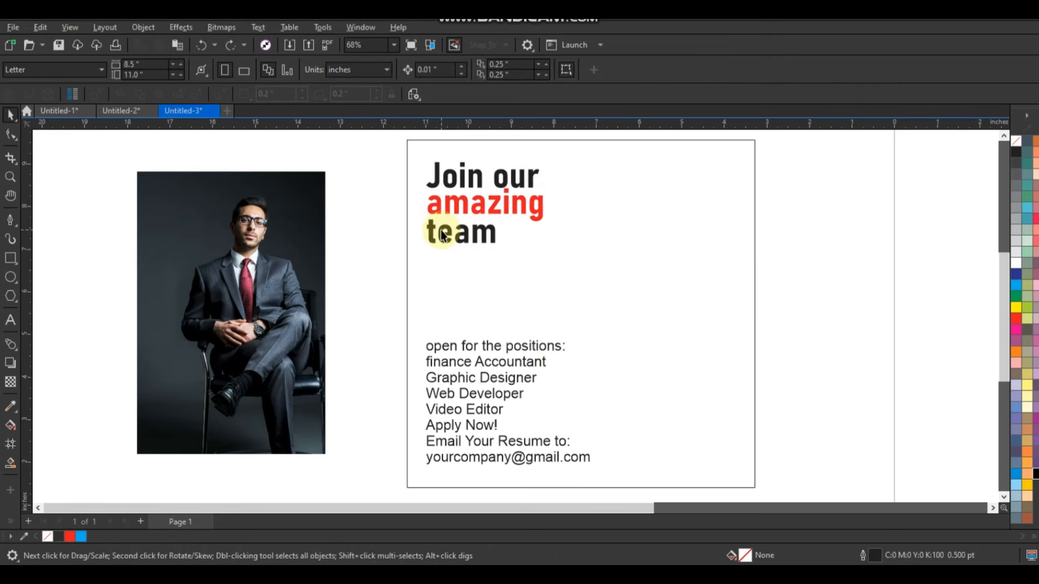
pyautogui.click(441, 231)
# Break the line "Join our" into separate words and set "Join" in the Ink Free font.
pyautogui.click(479, 184)
pyautogui.click(481, 181)
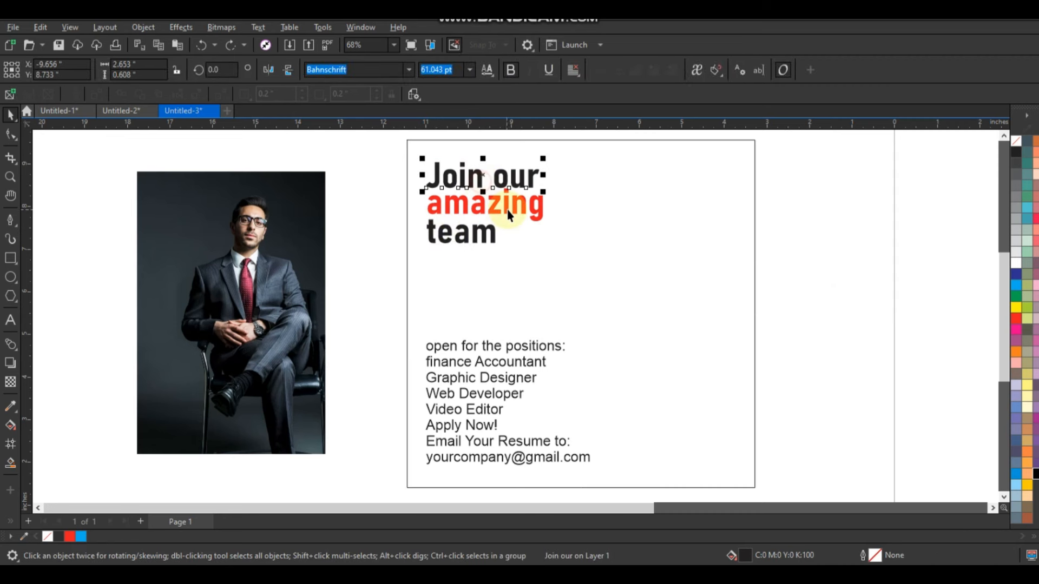
pyautogui.hotkey('ctrl', 'k')
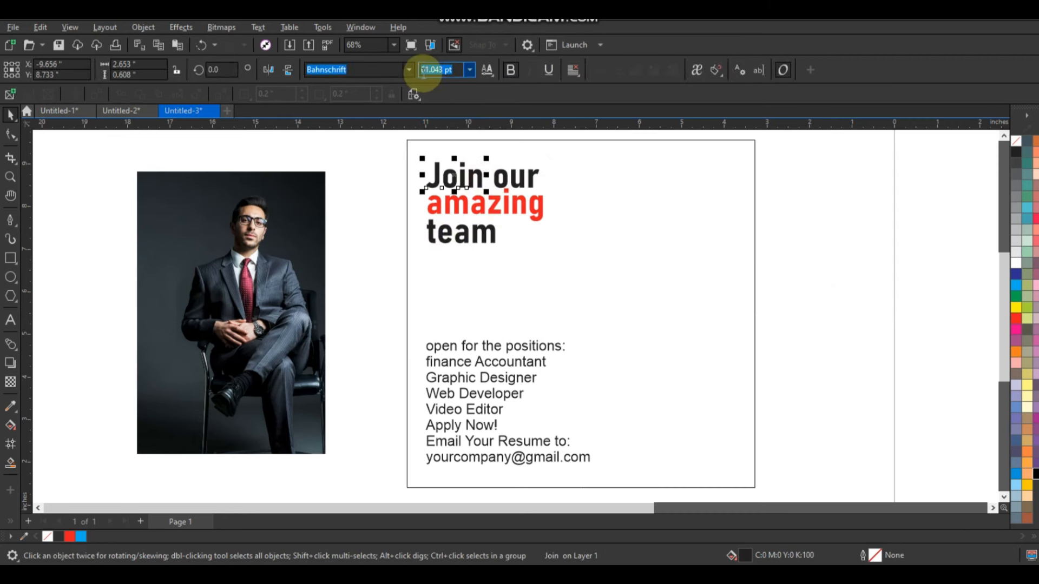
pyautogui.click(411, 71)
pyautogui.click(466, 203)
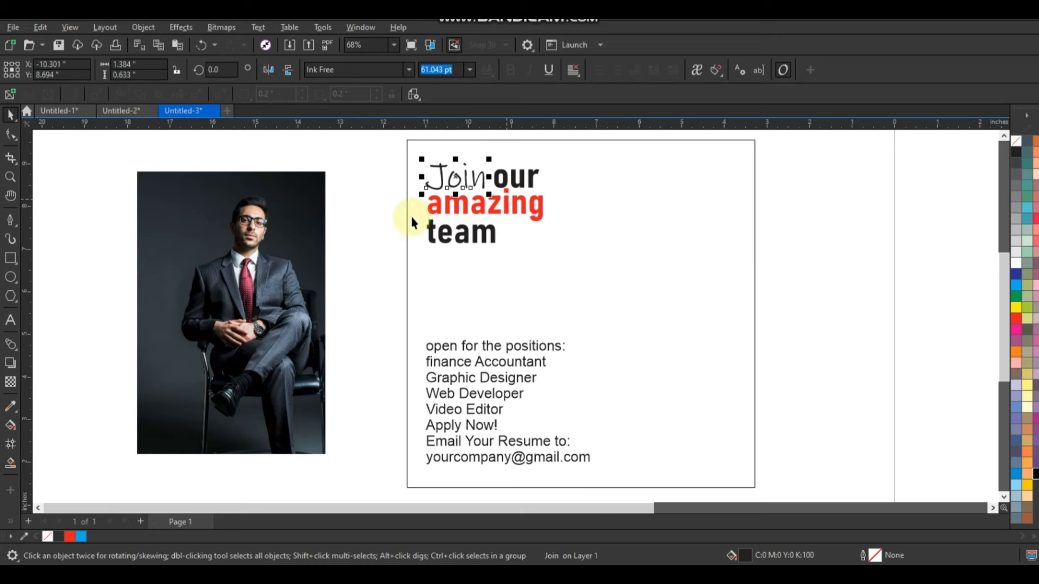
pyautogui.click(360, 215)
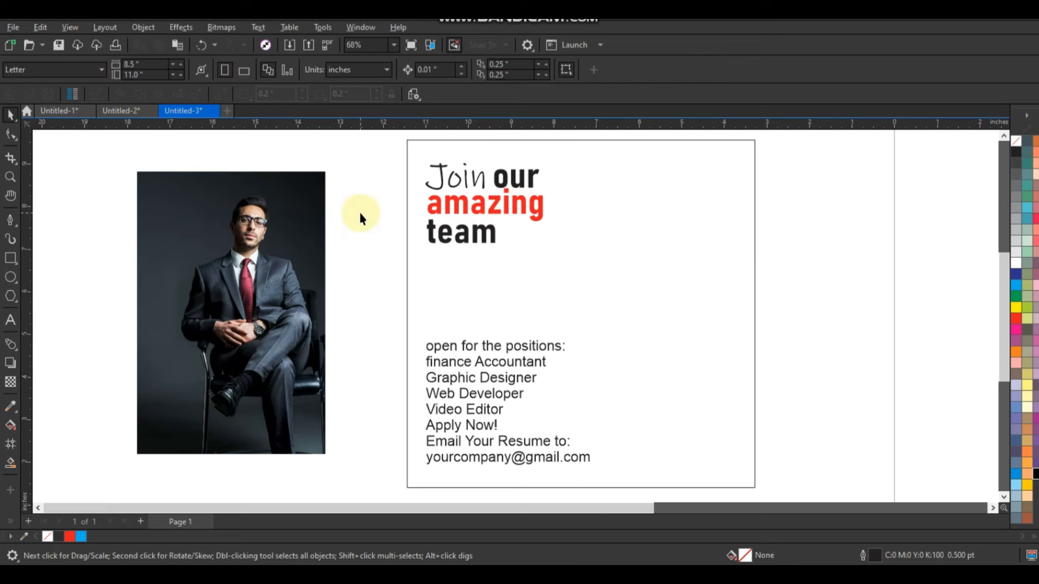
# Place a rectangle about 0.87 by 5.72 inches with fully rounded bottom corners, hanging from the square's top edge near its right side.
pyautogui.click(10, 258)
pyautogui.moveTo(640, 141); pyautogui.dragTo(661, 281)
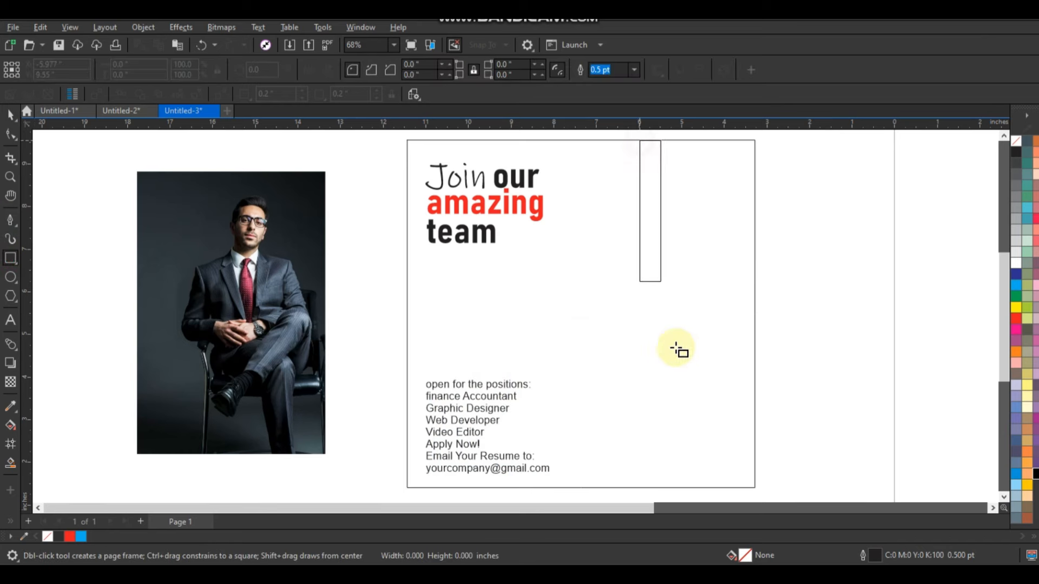
pyautogui.moveTo(677, 349)
pyautogui.mouseDown()
pyautogui.moveTo(700, 413)
pyautogui.moveTo(690, 436)
pyautogui.moveTo(568, 336)
pyautogui.moveTo(685, 437)
pyautogui.moveTo(642, 433)
pyautogui.moveTo(640, 421)
pyautogui.mouseUp()
pyautogui.click(10, 134)
pyautogui.click(10, 115)
pyautogui.moveTo(678, 244); pyautogui.dragTo(709, 251)
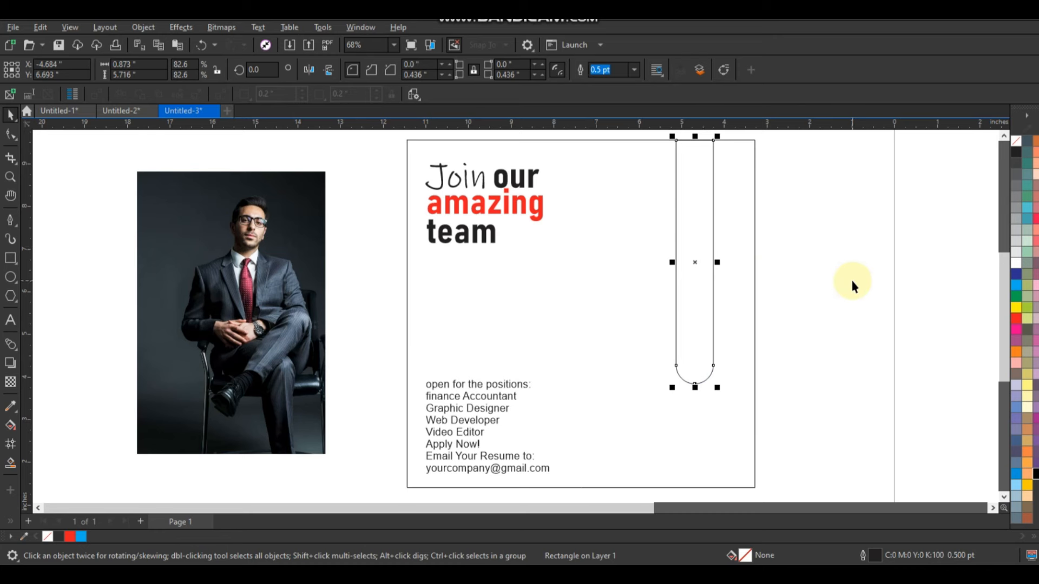
pyautogui.click(852, 281)
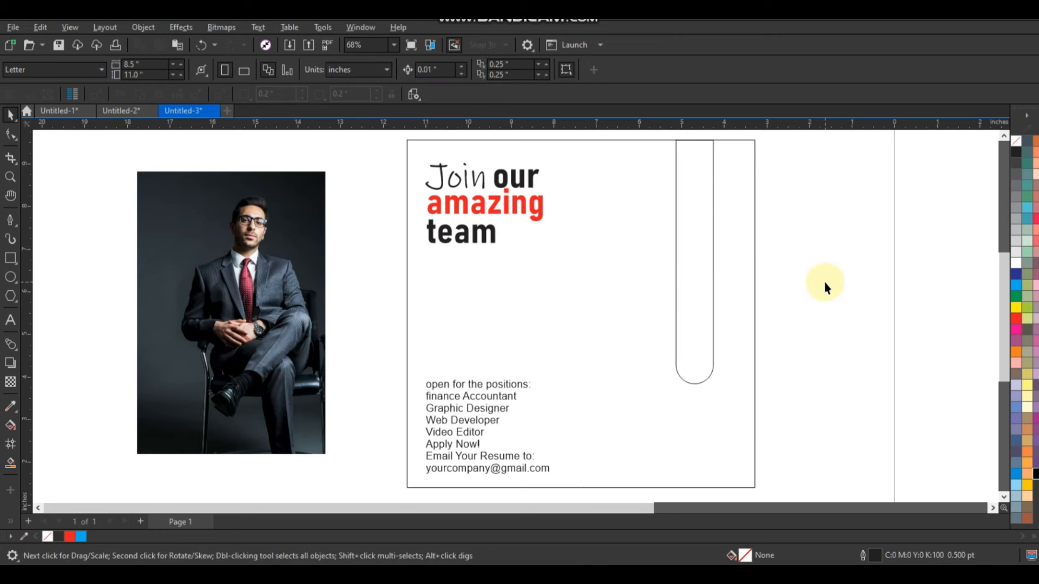
# Draw a circle about 3.23 inches across over the rounded bar in the square's right half and shift it slightly down.
pyautogui.click(11, 277)
pyautogui.click(598, 206)
pyautogui.moveTo(630, 262); pyautogui.dragTo(666, 346)
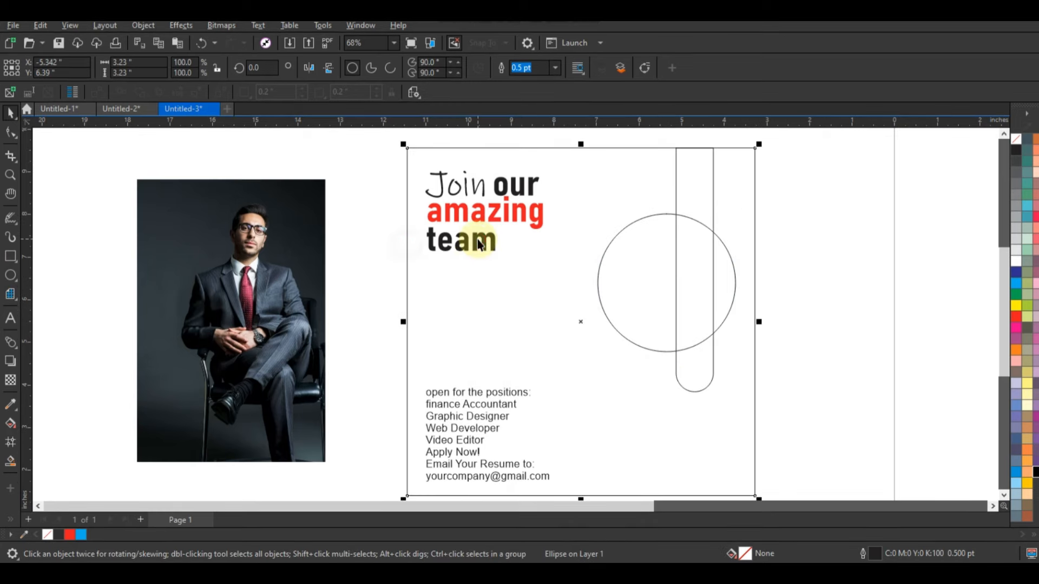
pyautogui.click(476, 234)
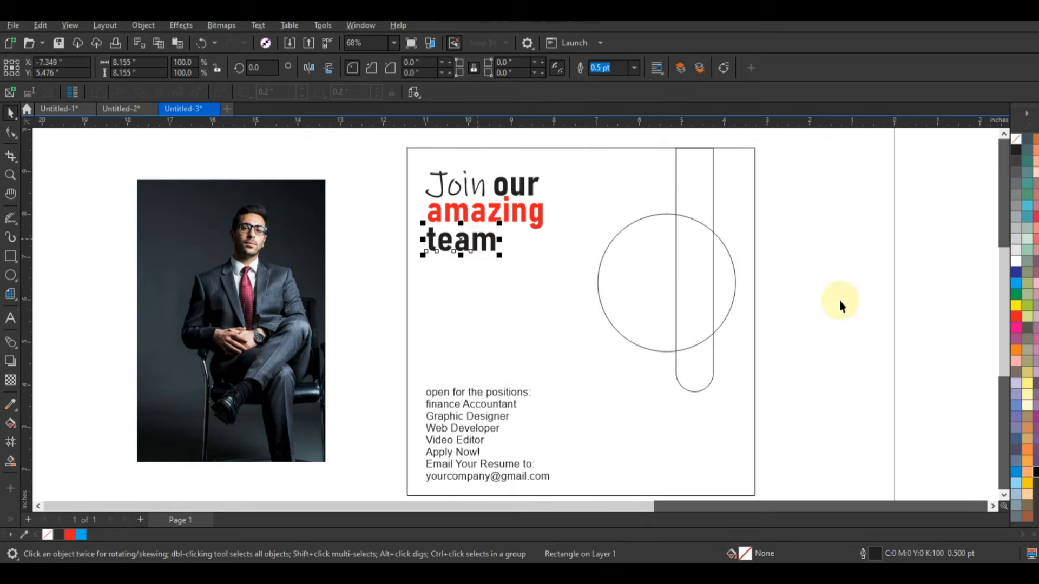
pyautogui.click(840, 299)
pyautogui.click(663, 302)
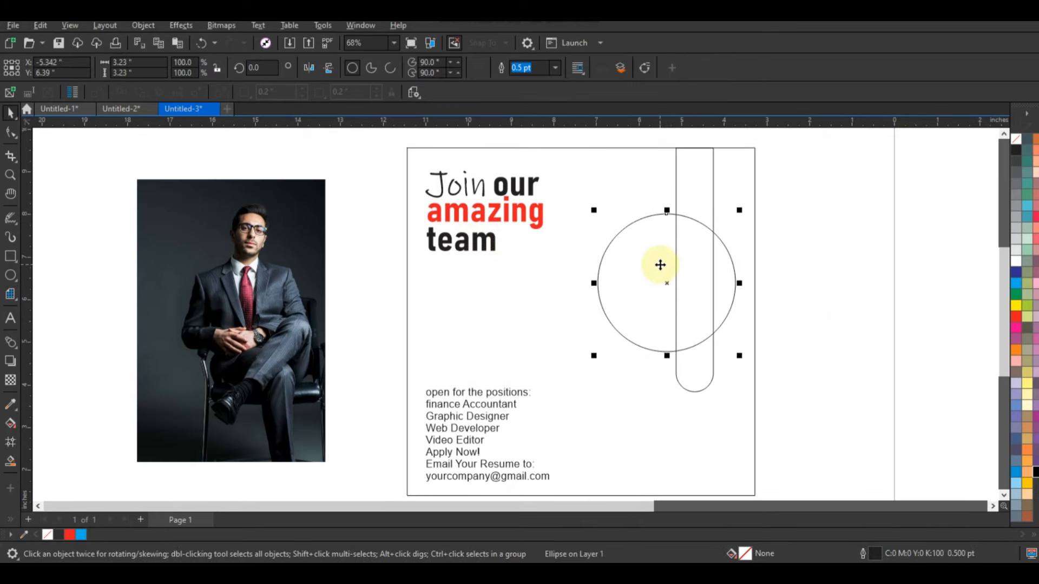
pyautogui.moveTo(661, 275); pyautogui.dragTo(661, 271)
pyautogui.click(921, 317)
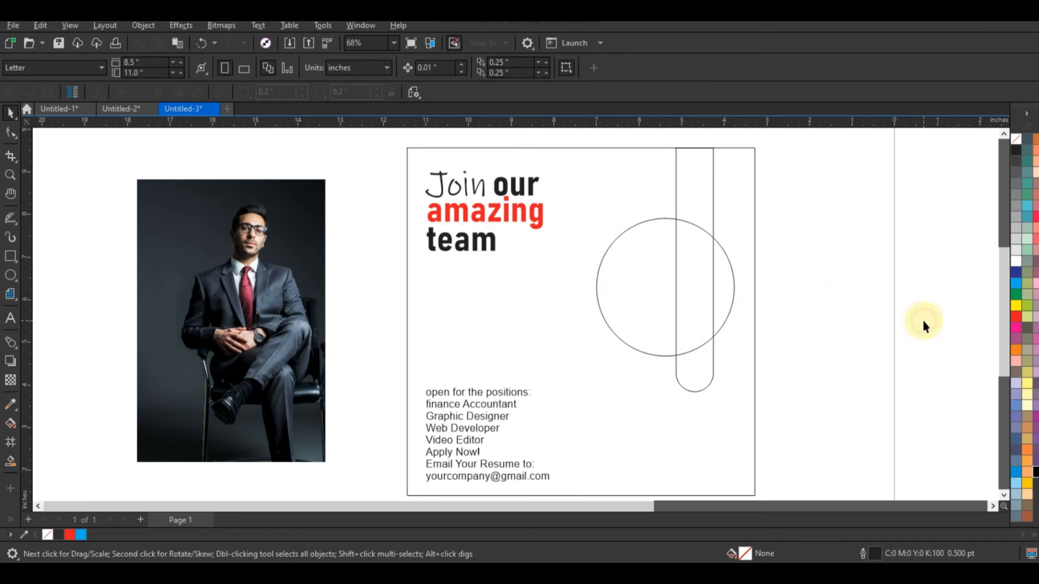
# Draw a vertical line about 6.08 inches long and align it with the circle's right edge.
pyautogui.click(19, 226)
pyautogui.click(55, 231)
pyautogui.click(384, 205)
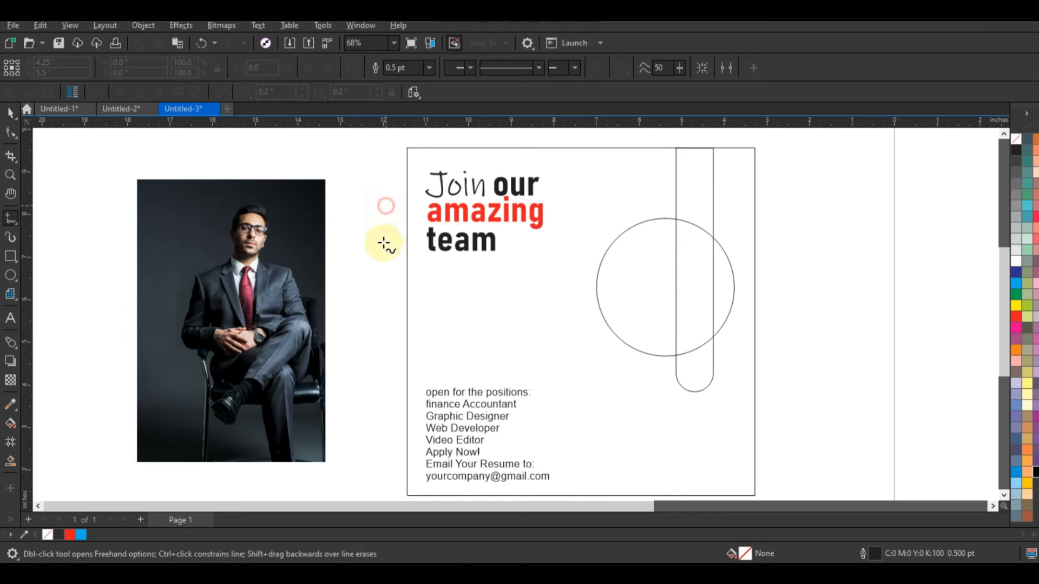
pyautogui.click(386, 469)
pyautogui.press('space')
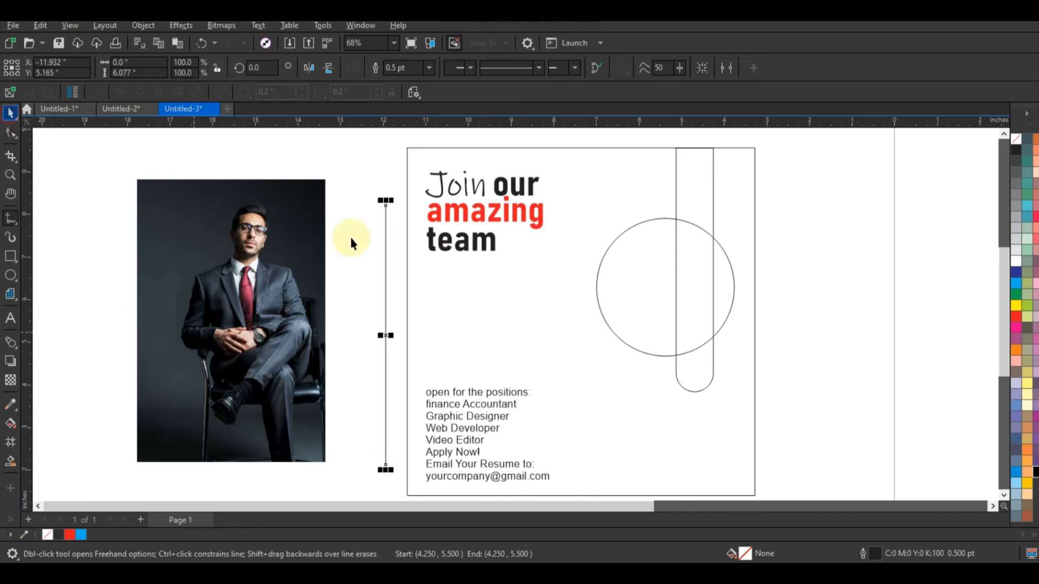
pyautogui.keyDown('shift'); pyautogui.click(731, 263); pyautogui.keyUp('shift')
pyautogui.press('r')
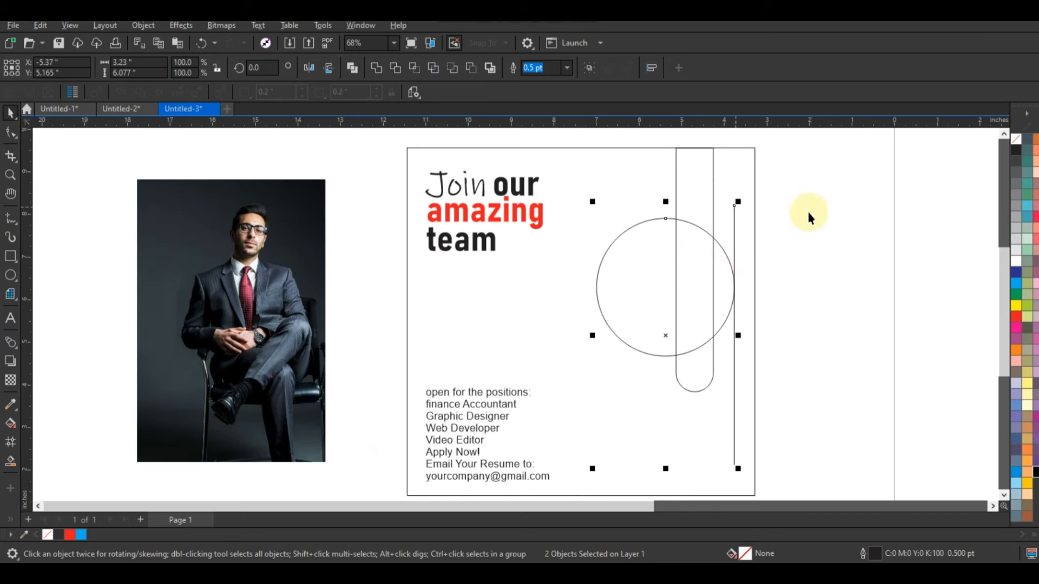
# Lengthen the vertical line upward to about 6.92 inches.
pyautogui.click(739, 205)
pyautogui.click(735, 208)
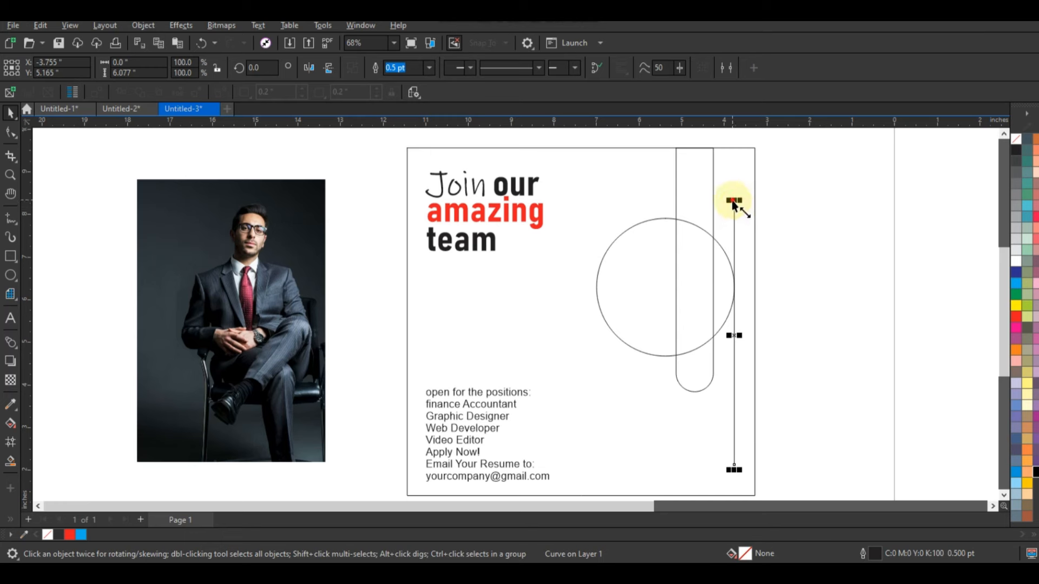
pyautogui.moveTo(734, 204); pyautogui.dragTo(737, 168)
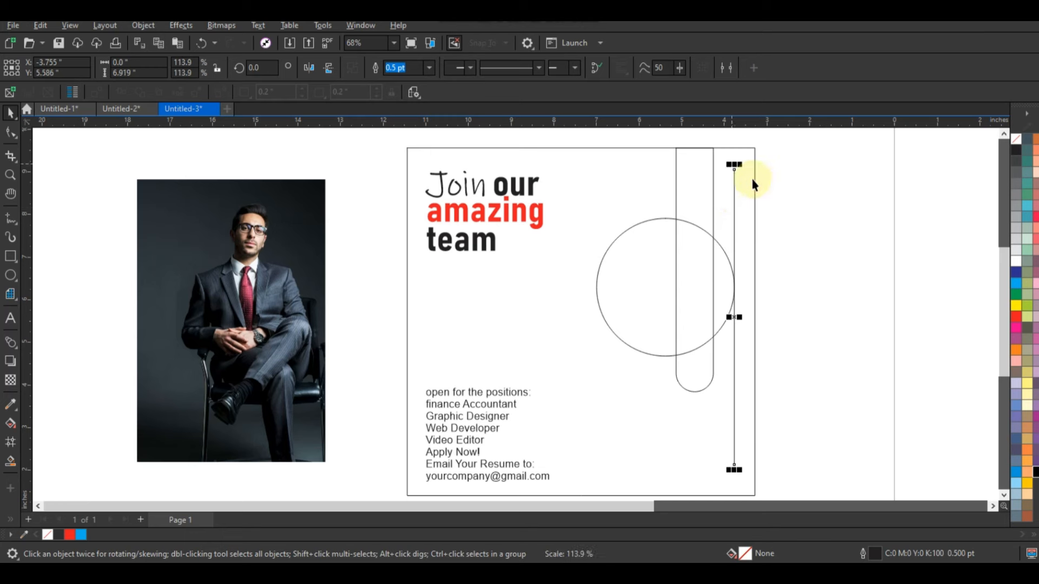
pyautogui.click(855, 246)
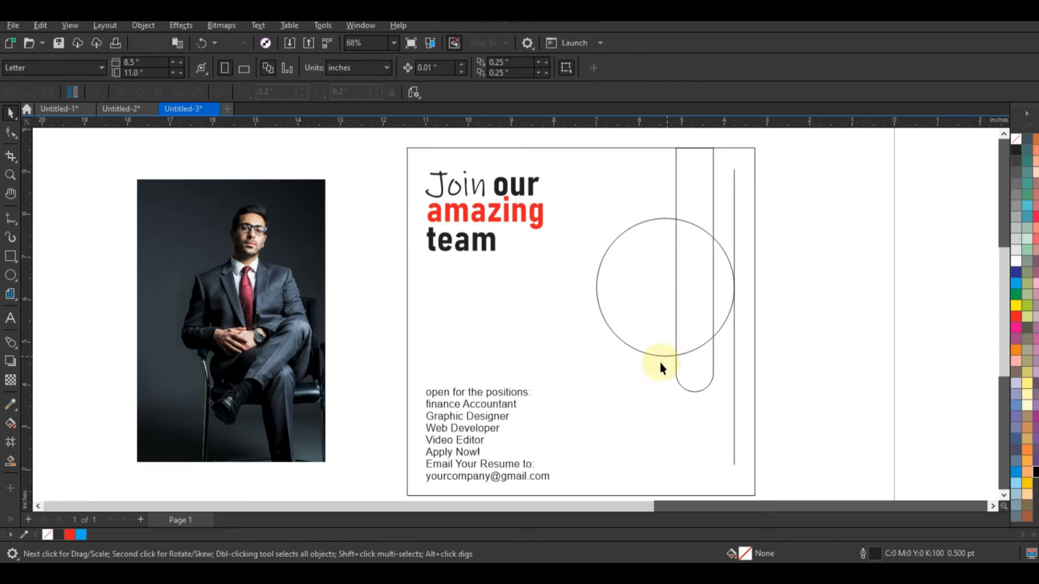
# Make a copy of the rounded bar rotated 90 degrees to horizontal and align its upper edge with the circle's top.
pyautogui.doubleClick(699, 391)
pyautogui.moveTo(705, 393); pyautogui.dragTo(782, 255)
pyautogui.keyDown('shift'); pyautogui.click(660, 227); pyautogui.keyUp('shift')
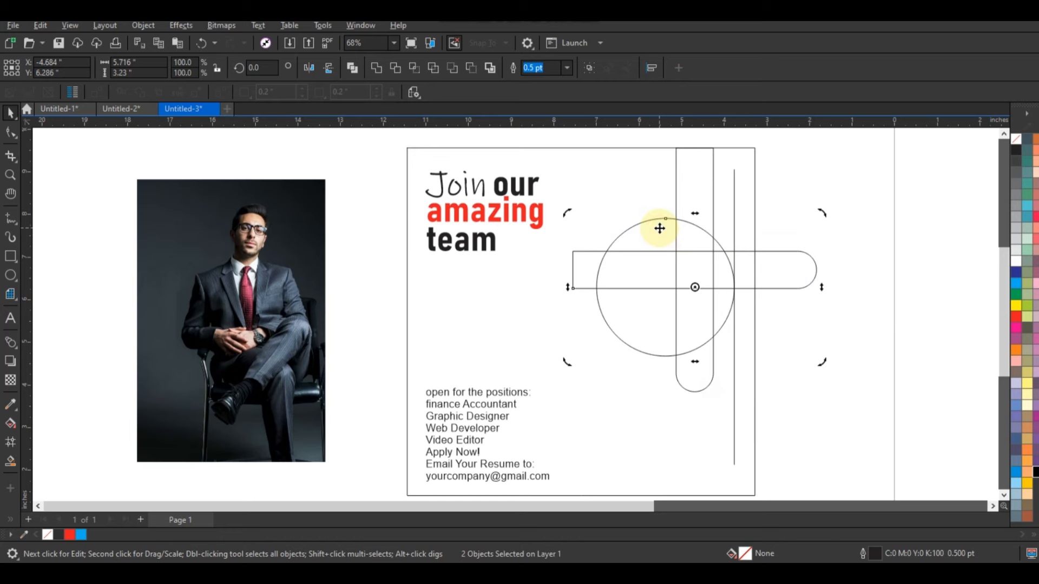
pyautogui.press('t')
pyautogui.click(845, 274)
pyautogui.click(796, 254)
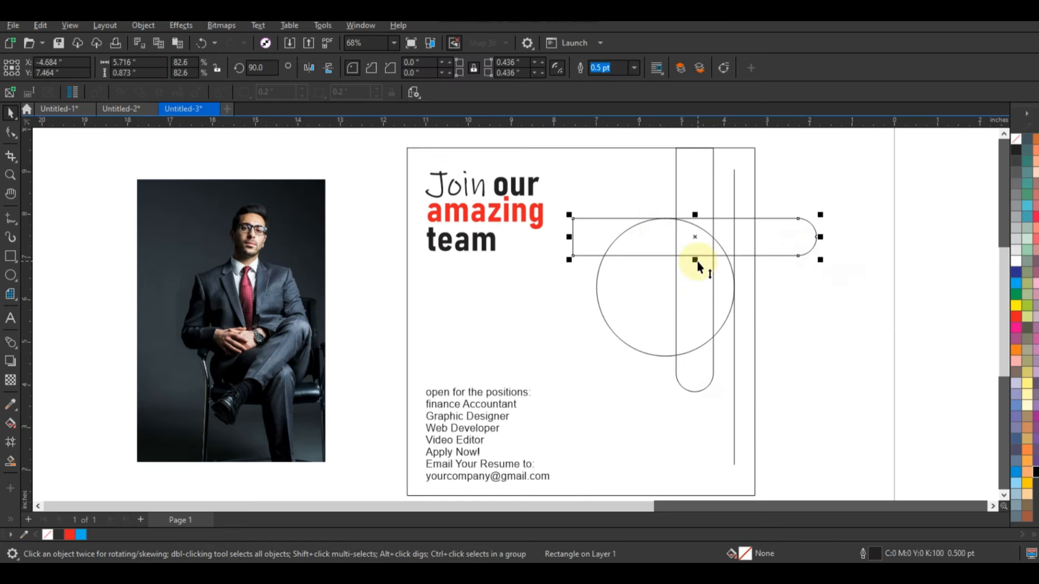
# Flip the horizontal bar upward so it rests on top of the circle, and align its rounded end with the vertical line.
pyautogui.moveTo(695, 260); pyautogui.dragTo(733, 174)
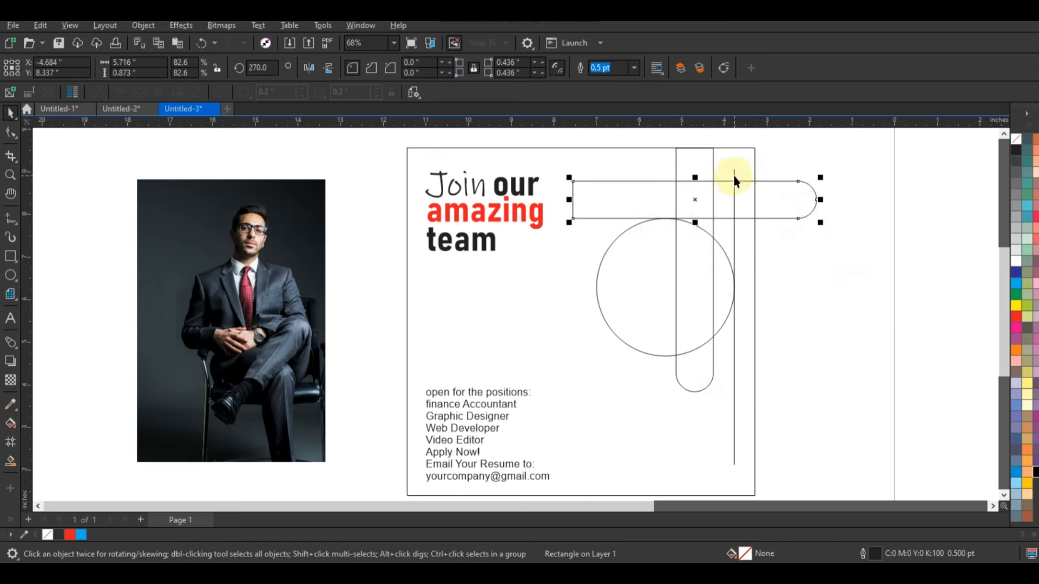
pyautogui.keyDown('shift'); pyautogui.click(734, 174); pyautogui.keyUp('shift')
pyautogui.press('r')
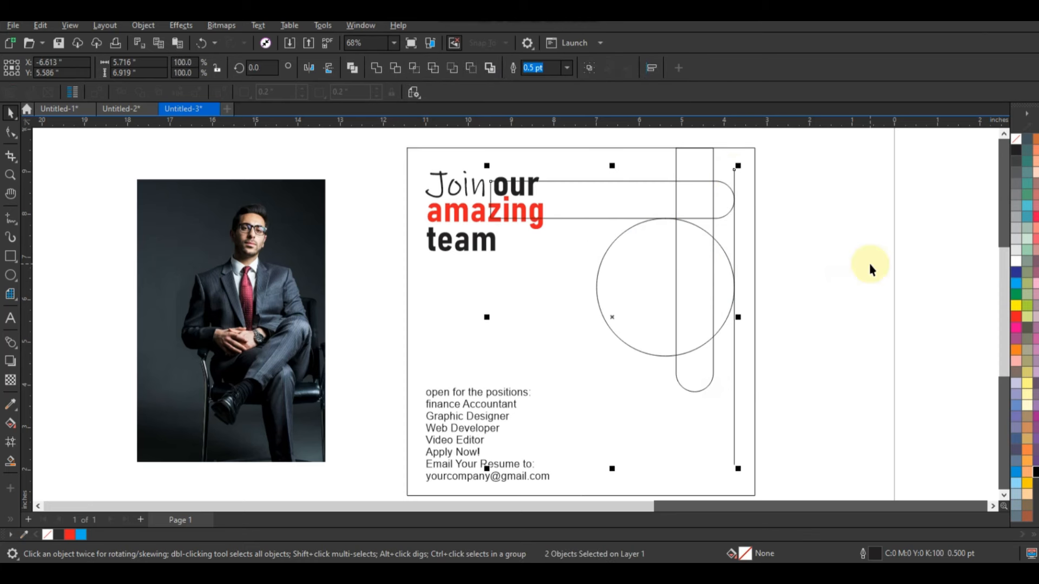
pyautogui.click(869, 264)
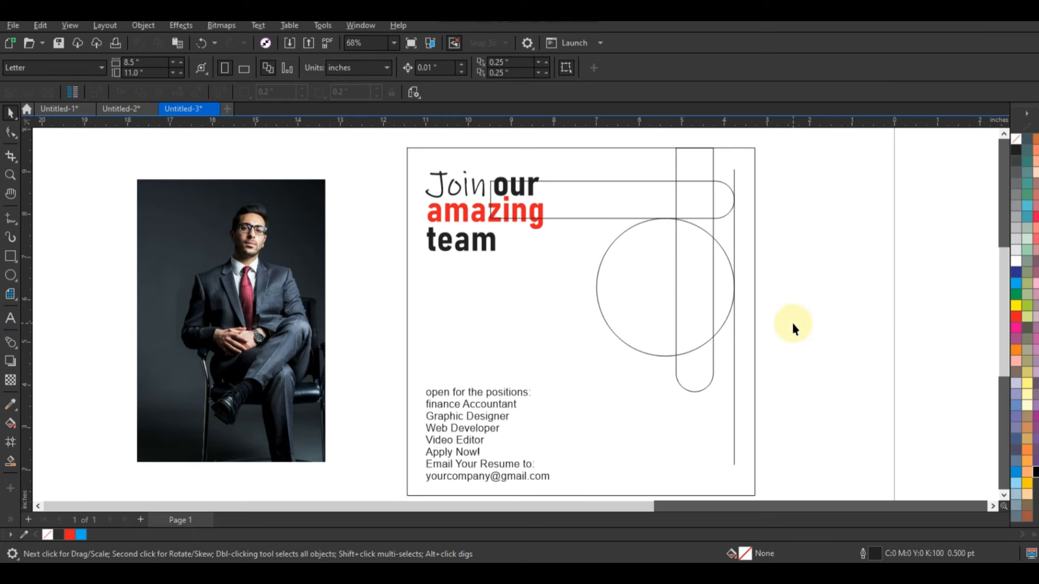
# Smart-fill the circle's segments and the corner areas between the circle, horizontal bar and vertical line with blue (#336699).
pyautogui.click(11, 461)
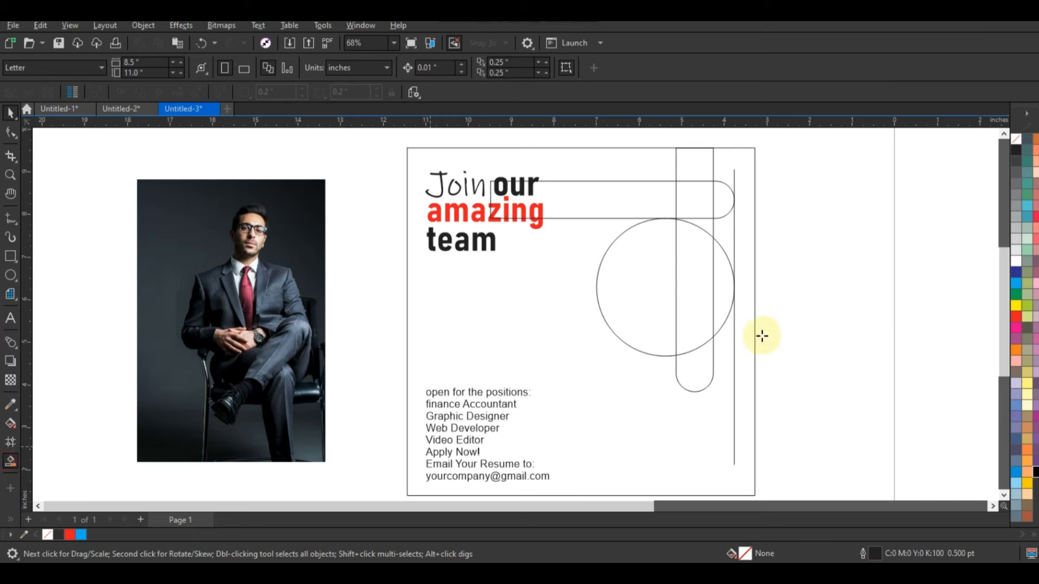
pyautogui.click(634, 280)
pyautogui.click(704, 287)
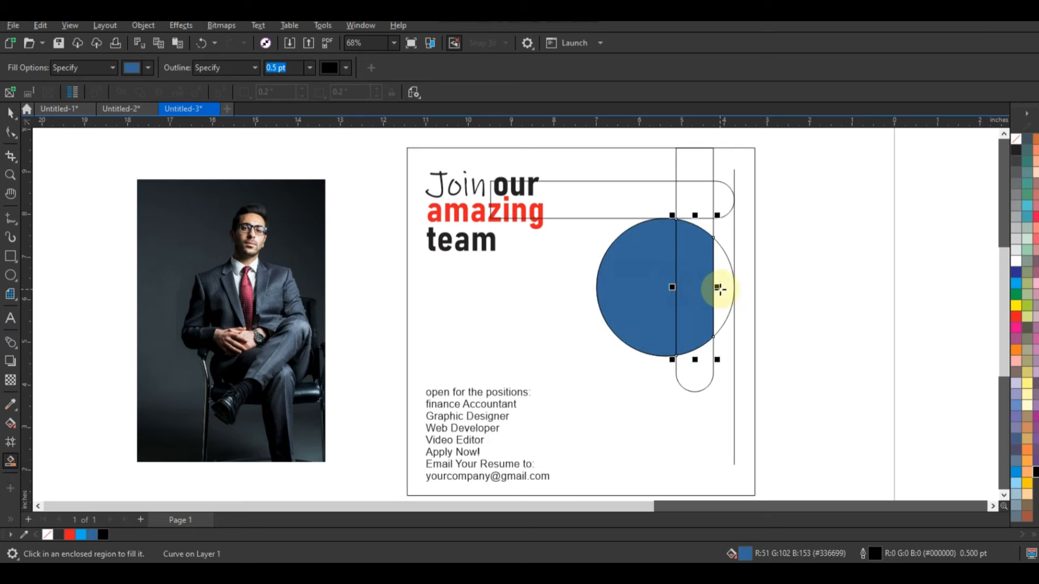
pyautogui.click(719, 289)
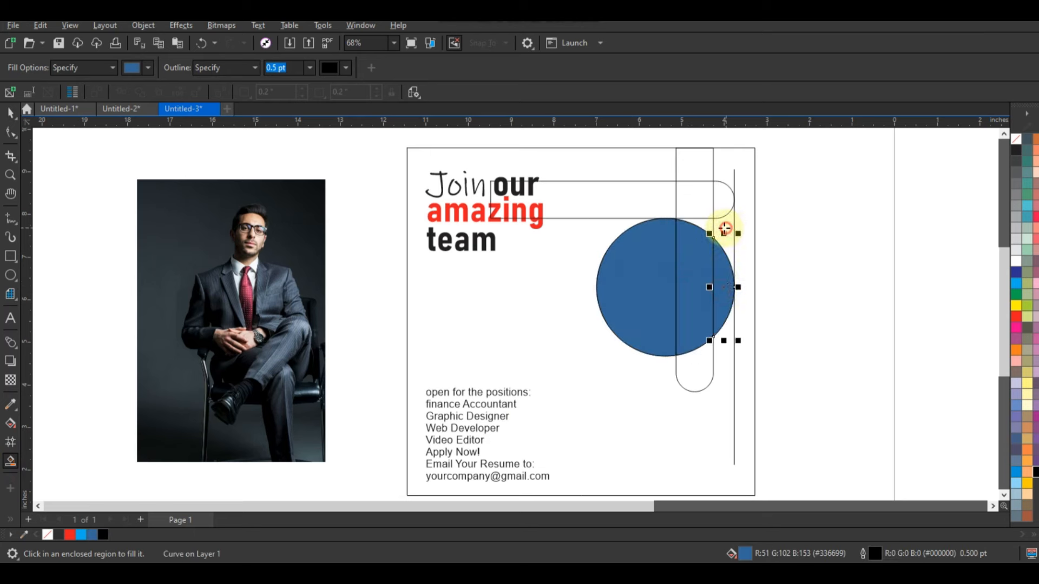
pyautogui.click(725, 226)
pyautogui.click(703, 223)
pyautogui.click(12, 113)
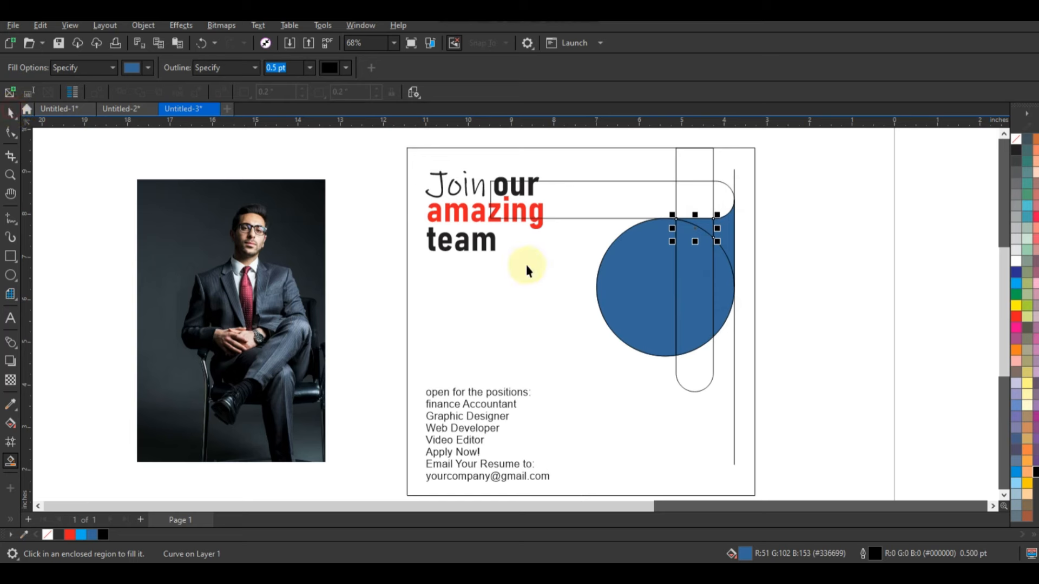
# Weld the blue circle segments and corner pieces into a single shape.
pyautogui.click(731, 230)
pyautogui.keyDown('shift'); pyautogui.click(717, 282); pyautogui.keyUp('shift')
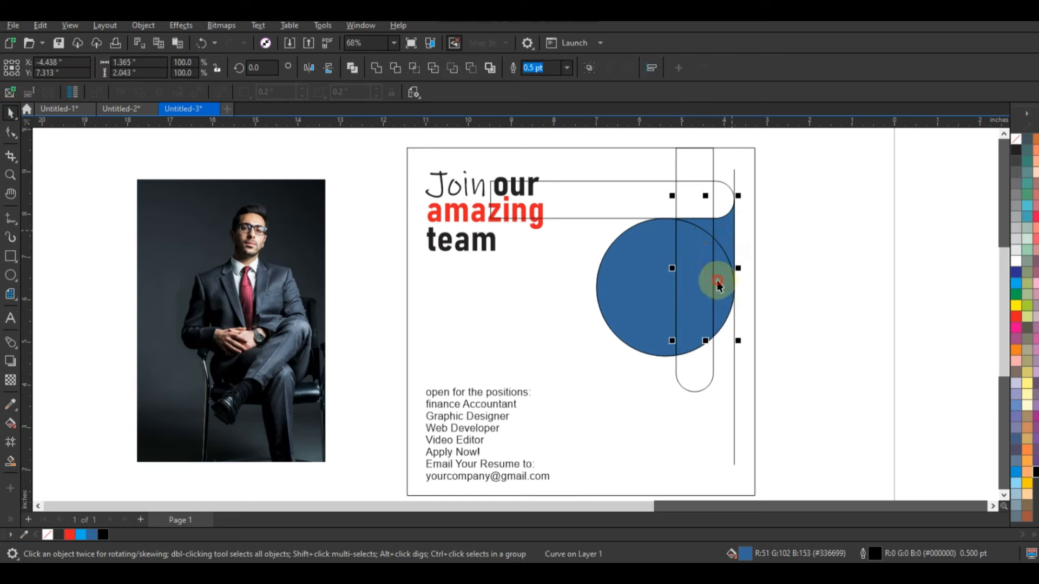
pyautogui.keyDown('shift'); pyautogui.click(684, 282); pyautogui.keyUp('shift')
pyautogui.keyDown('shift'); pyautogui.click(626, 291); pyautogui.keyUp('shift')
pyautogui.click(377, 68)
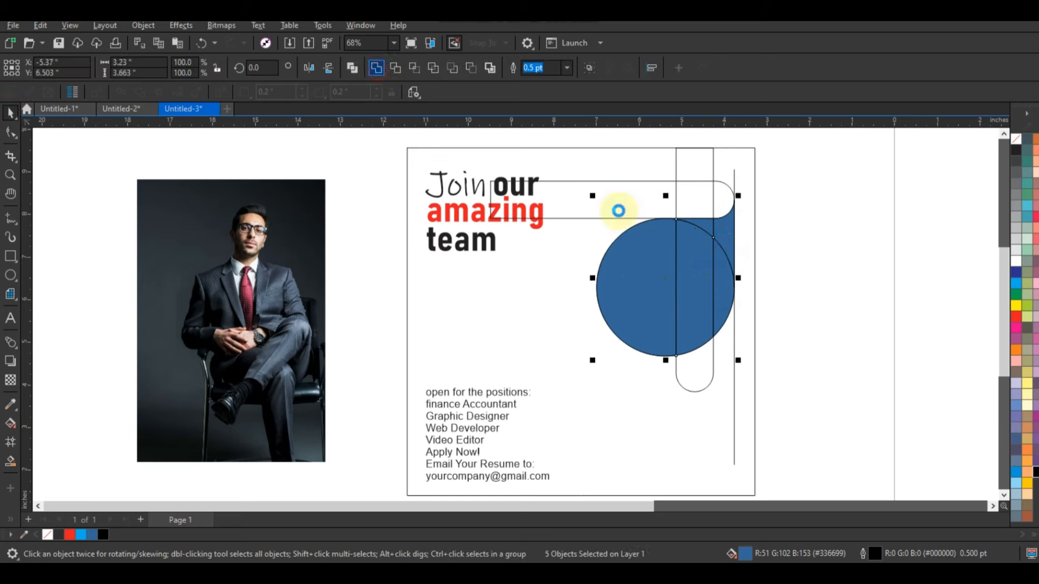
pyautogui.click(862, 265)
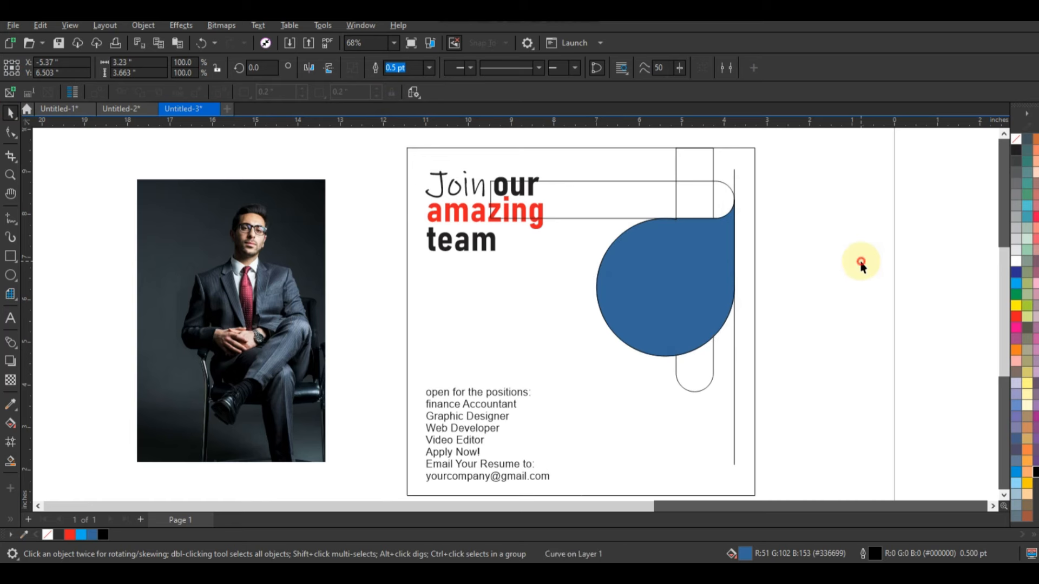
# Smart-fill the horizontal bar's rounded end and the vertical bar's portion below the circle with blue (#336699).
pyautogui.click(10, 461)
pyautogui.click(724, 201)
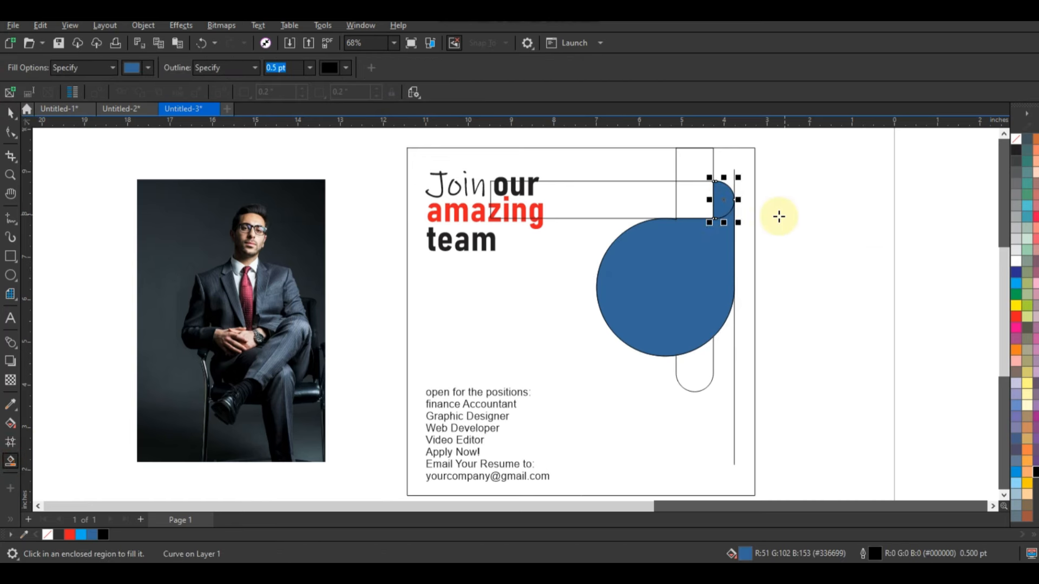
pyautogui.click(703, 377)
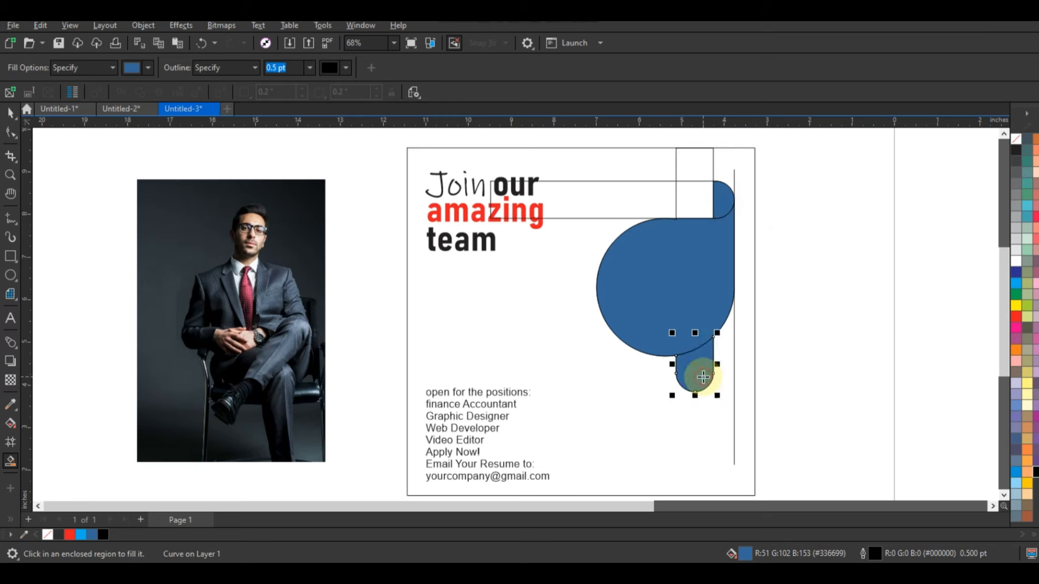
pyautogui.click(9, 112)
# Delete the horizontal rounded bar and the vertical guide line.
pyautogui.click(596, 201)
pyautogui.click(737, 174)
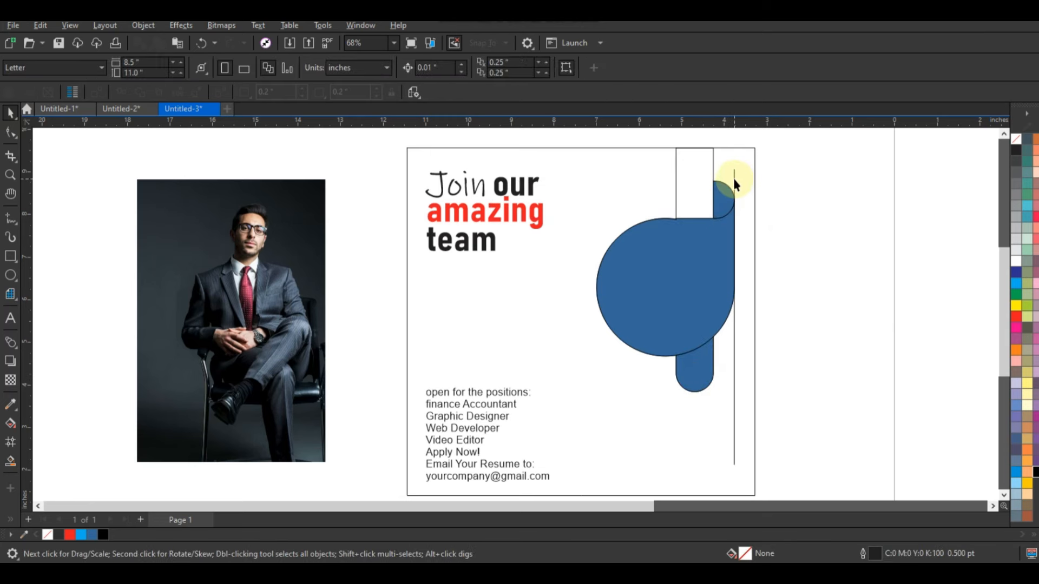
pyautogui.press('Delete')
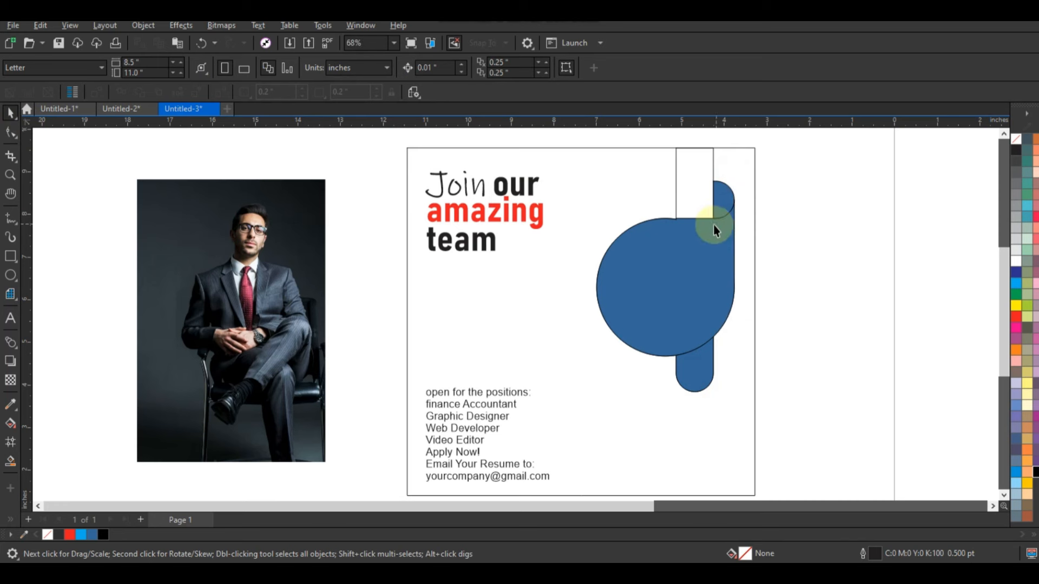
# Smart-fill the thin gap between the circle's top and the horizontal bar with blue, and delete the horizontal bar.
pyautogui.click(10, 175)
pyautogui.moveTo(590, 208); pyautogui.dragTo(755, 255)
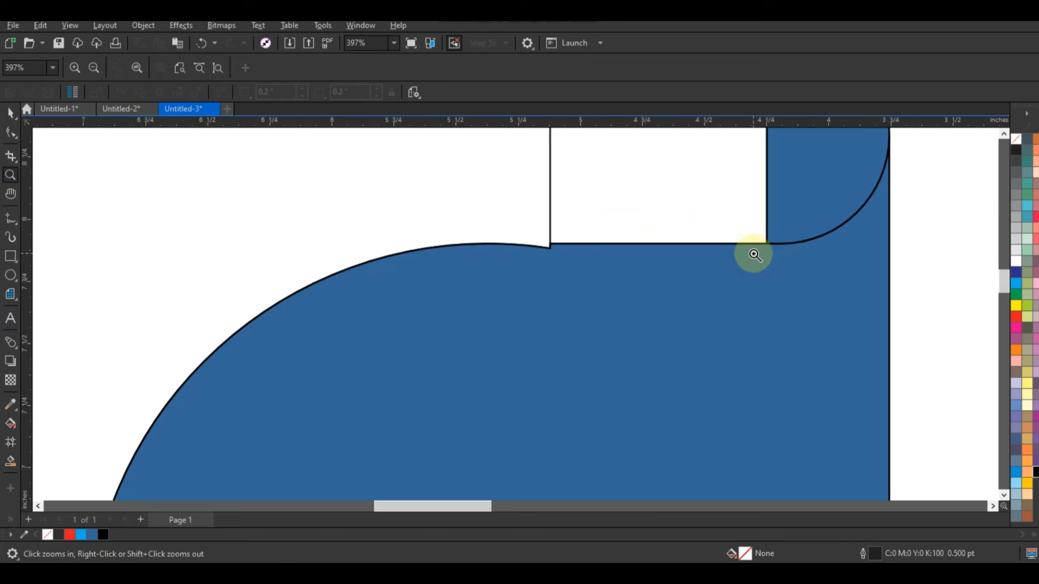
pyautogui.scroll(-1, 622, 256)
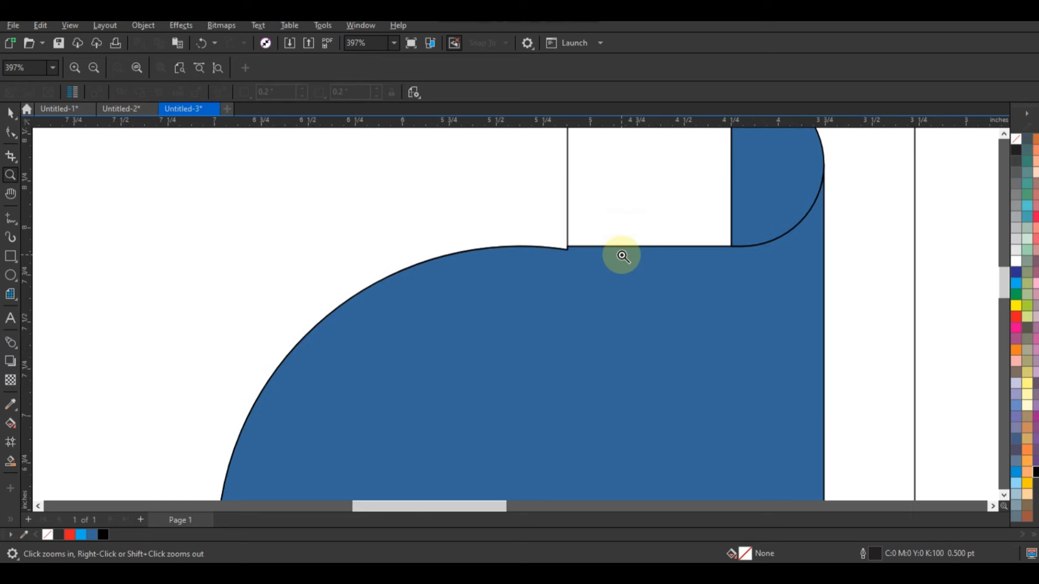
pyautogui.scroll(-1, 621, 255)
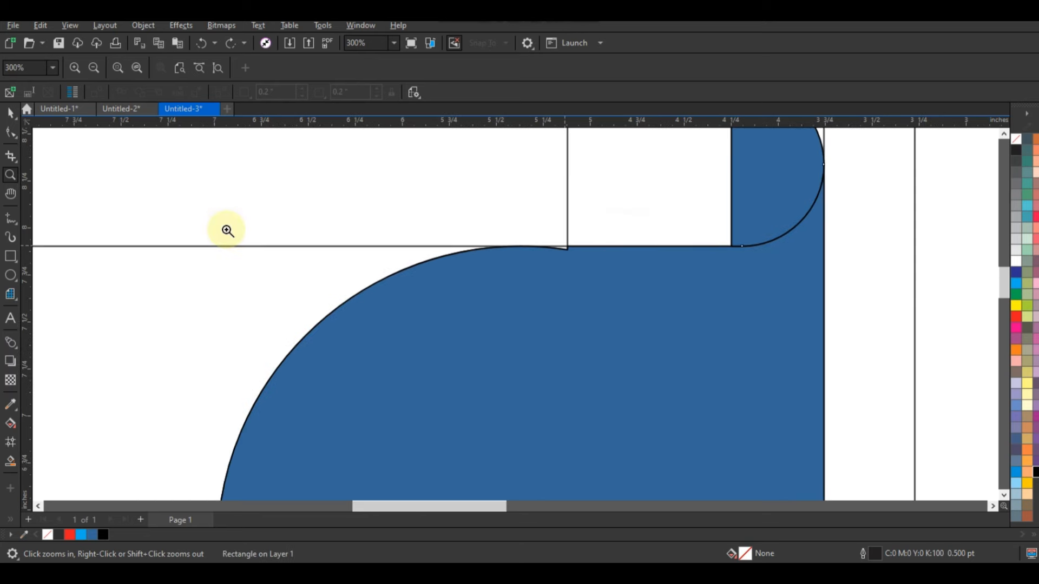
pyautogui.click(11, 461)
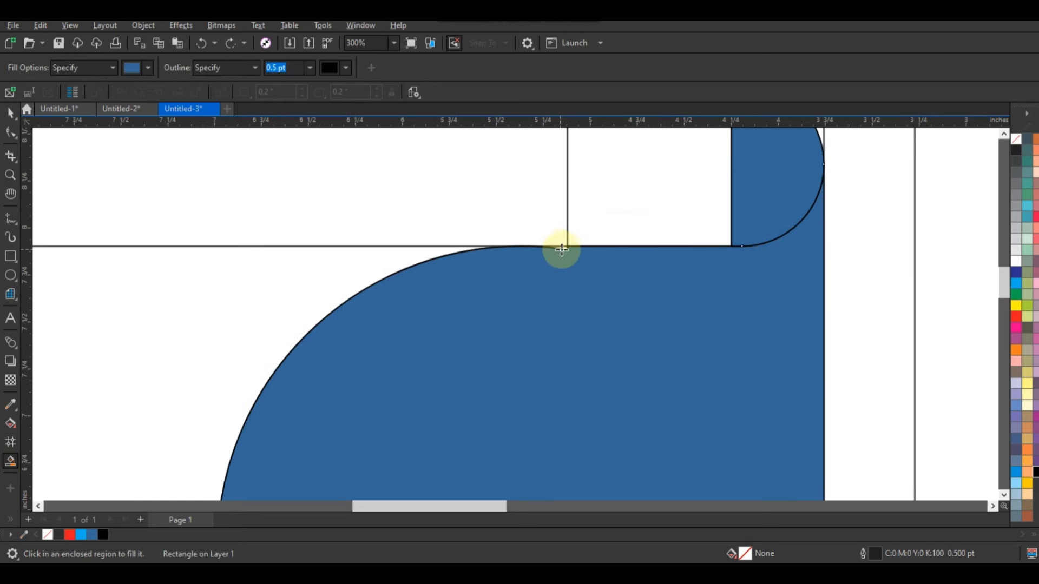
pyautogui.click(561, 249)
pyautogui.click(11, 112)
pyautogui.scroll(-2, 671, 242)
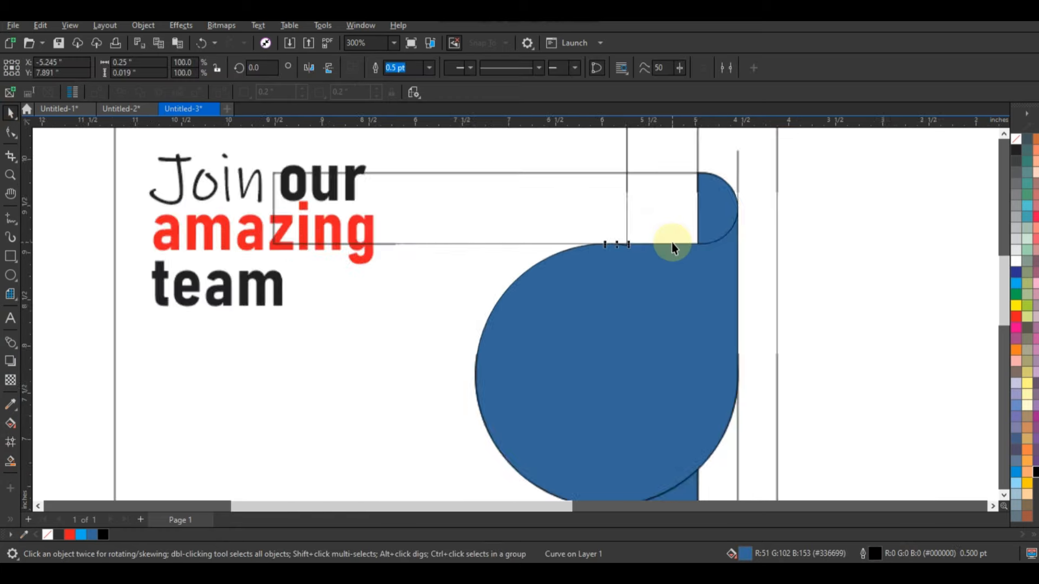
pyautogui.click(600, 232)
pyautogui.press('Delete')
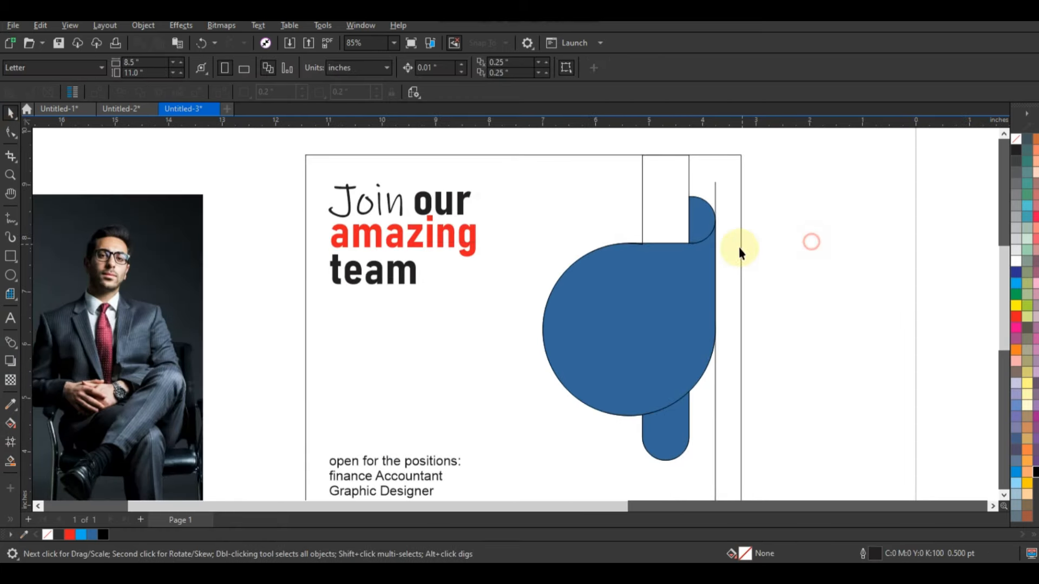
# Weld the small blue gap piece to the large blue shape and delete the vertical guide line.
pyautogui.keyDown('shift'); pyautogui.click(697, 246); pyautogui.keyUp('shift')
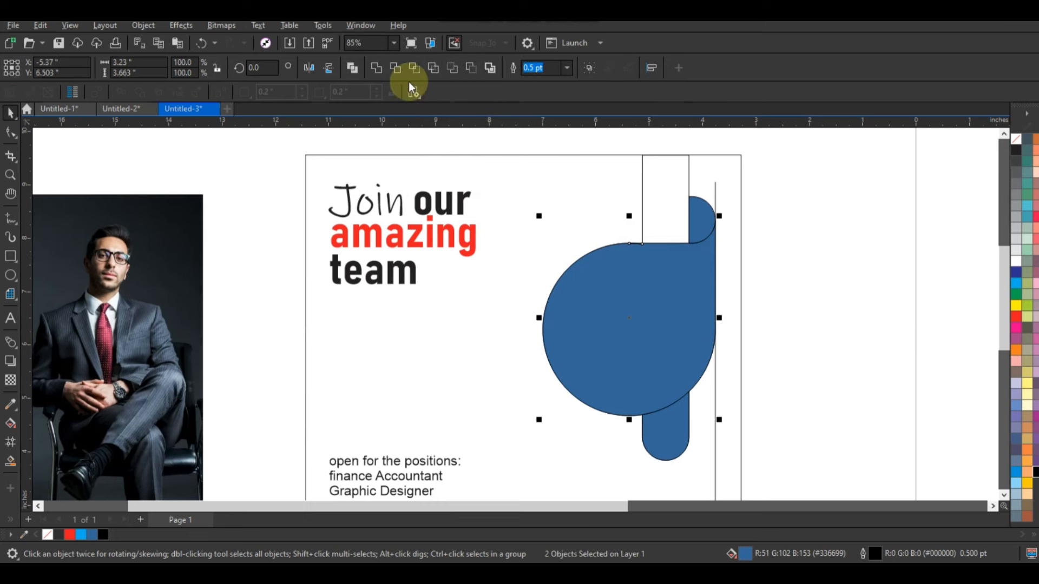
pyautogui.click(377, 68)
pyautogui.click(833, 272)
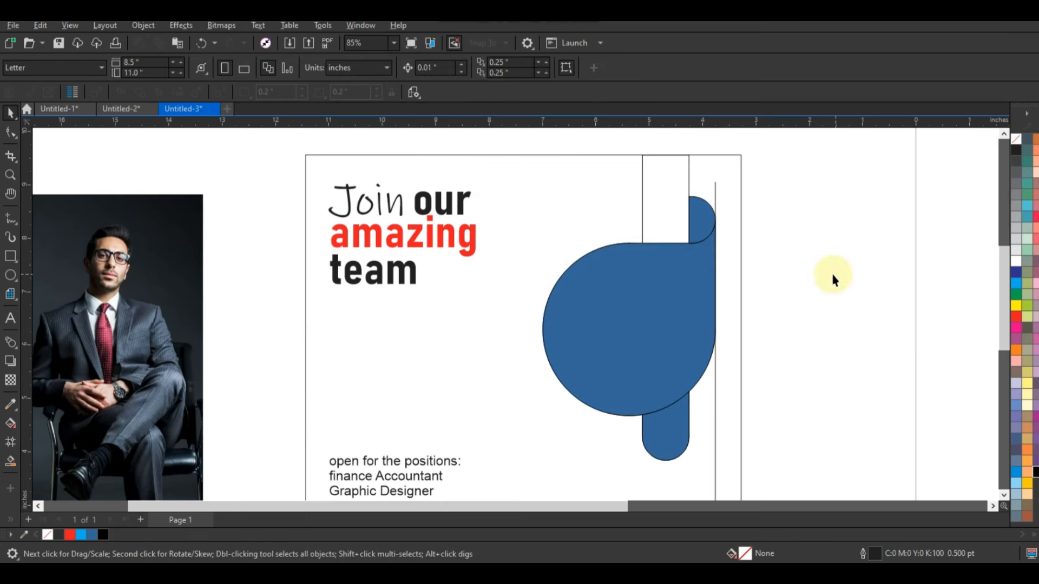
pyautogui.click(652, 207)
pyautogui.click(716, 194)
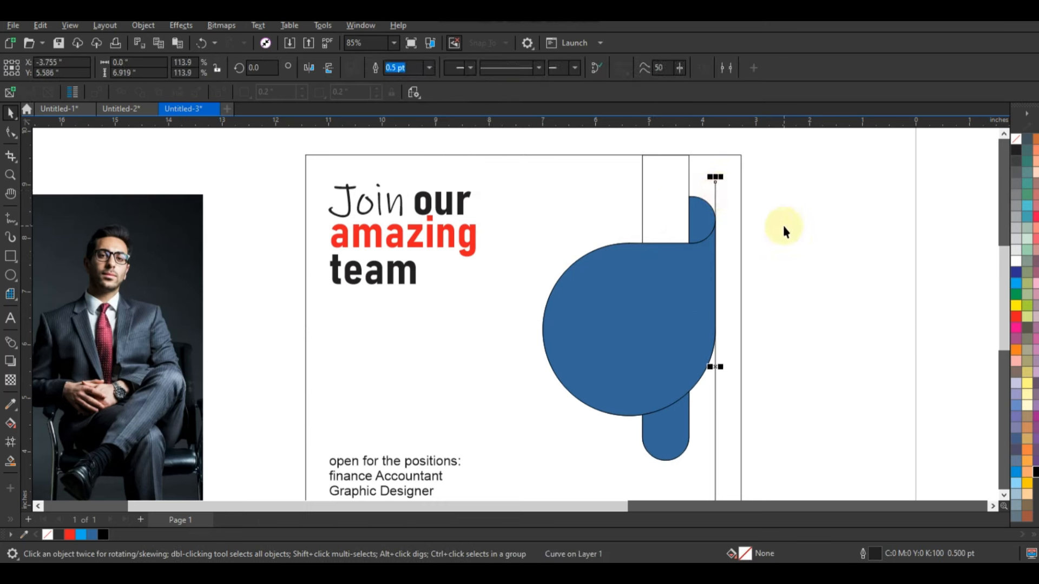
# Bring the original circle in front of the blue shape and shrink it about its centre to about 2.96 inches across.
pyautogui.moveTo(789, 235); pyautogui.dragTo(541, 427)
pyautogui.click(760, 364)
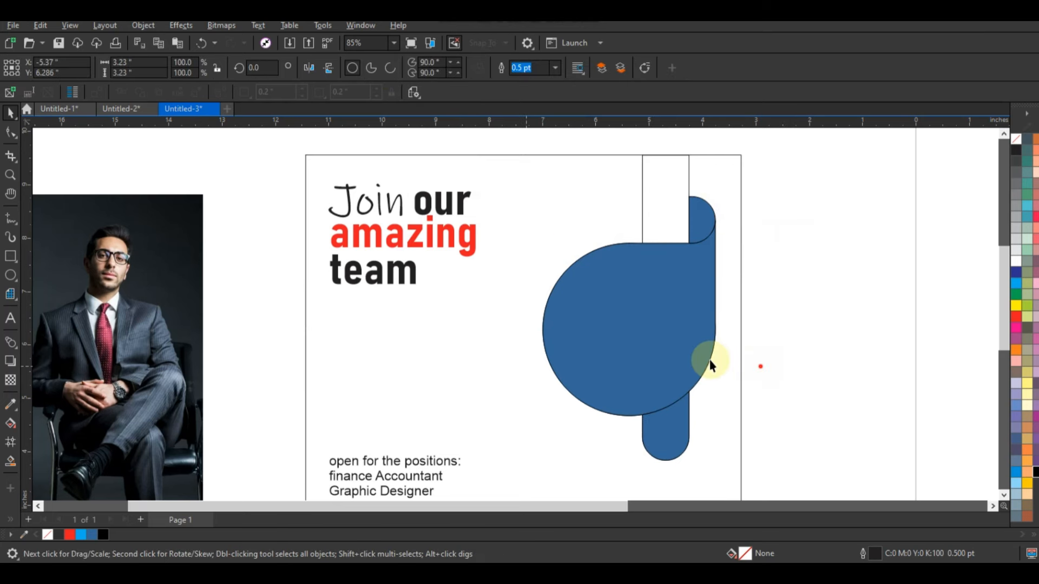
pyautogui.moveTo(680, 341); pyautogui.dragTo(707, 343)
pyautogui.hotkey('ctrl', 'z')
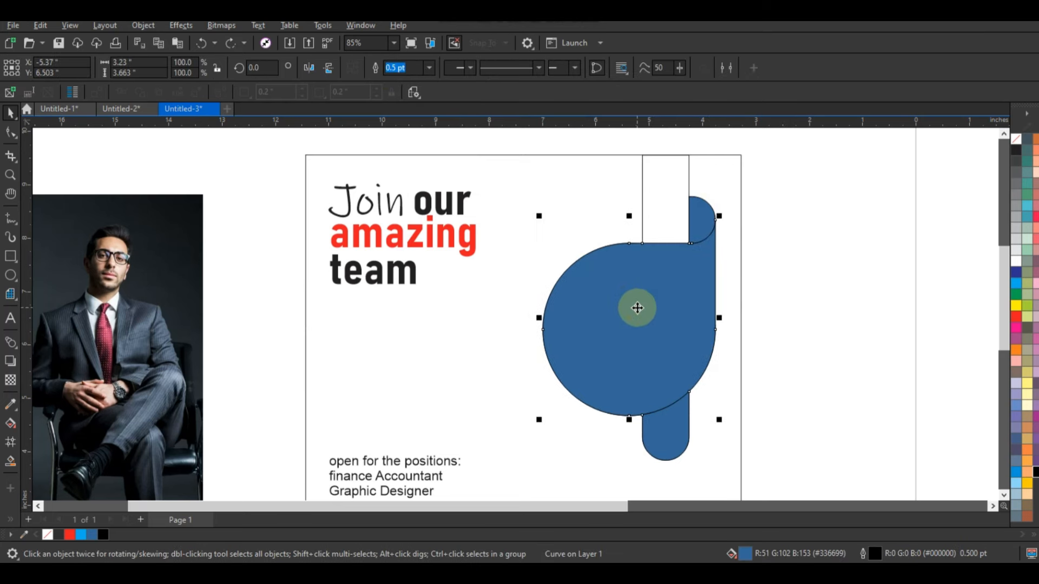
pyautogui.click(661, 294)
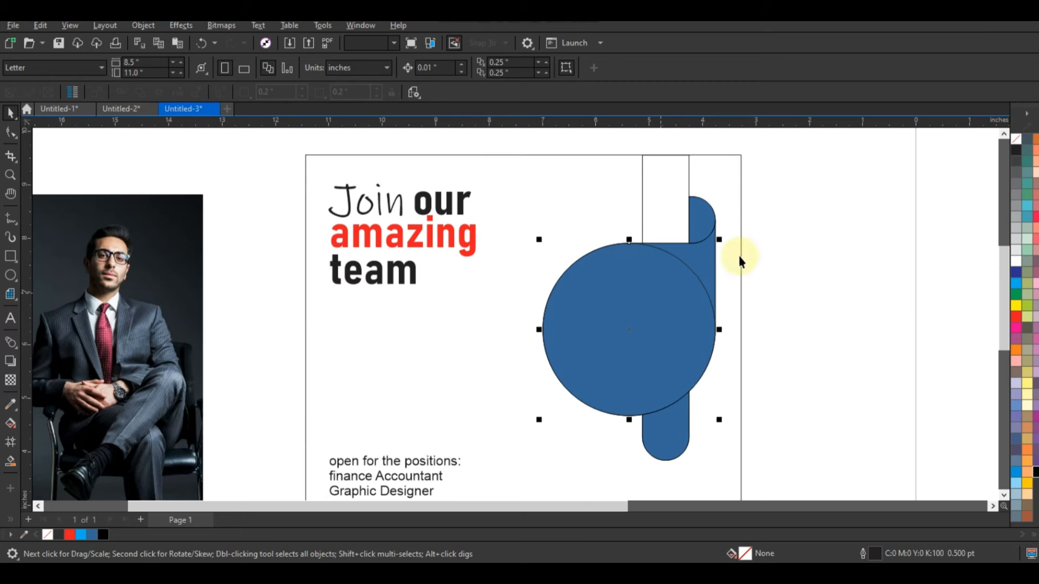
pyautogui.moveTo(720, 240); pyautogui.dragTo(712, 247)
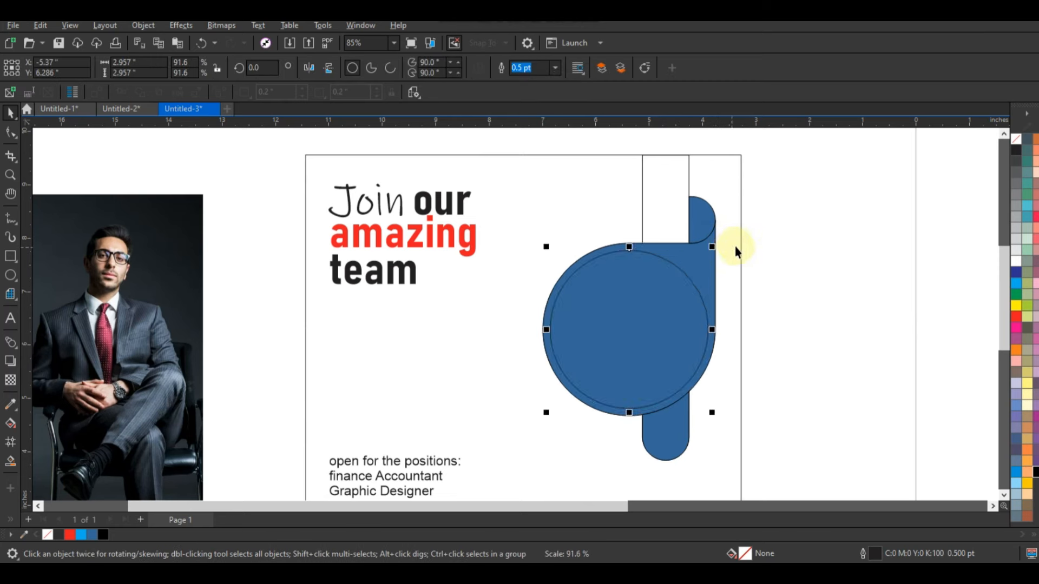
# Fill the circle with white and add a concentric copy inside it about 2.69 inches across.
pyautogui.click(1020, 267)
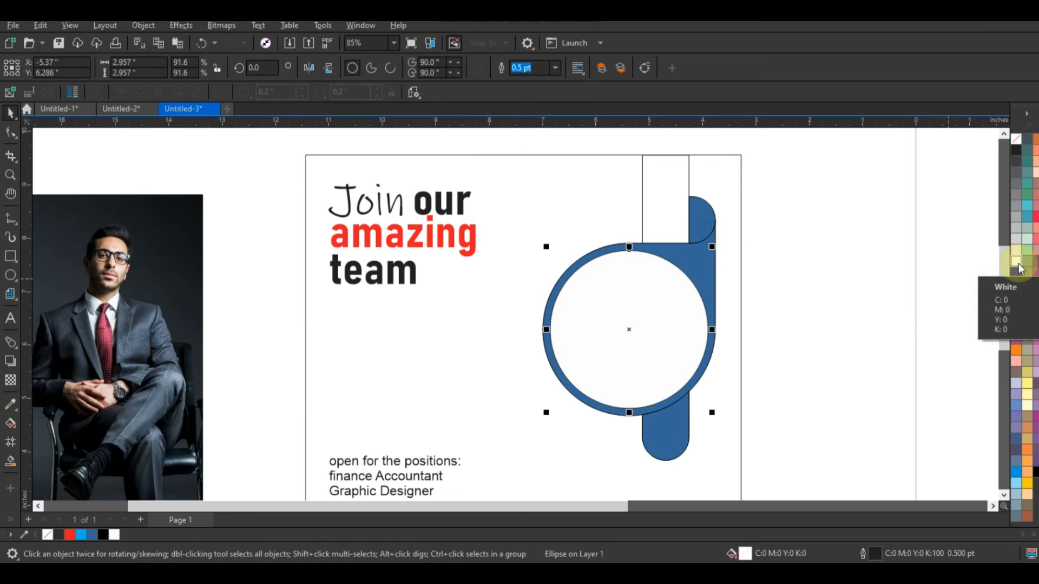
pyautogui.moveTo(713, 248); pyautogui.dragTo(712, 254)
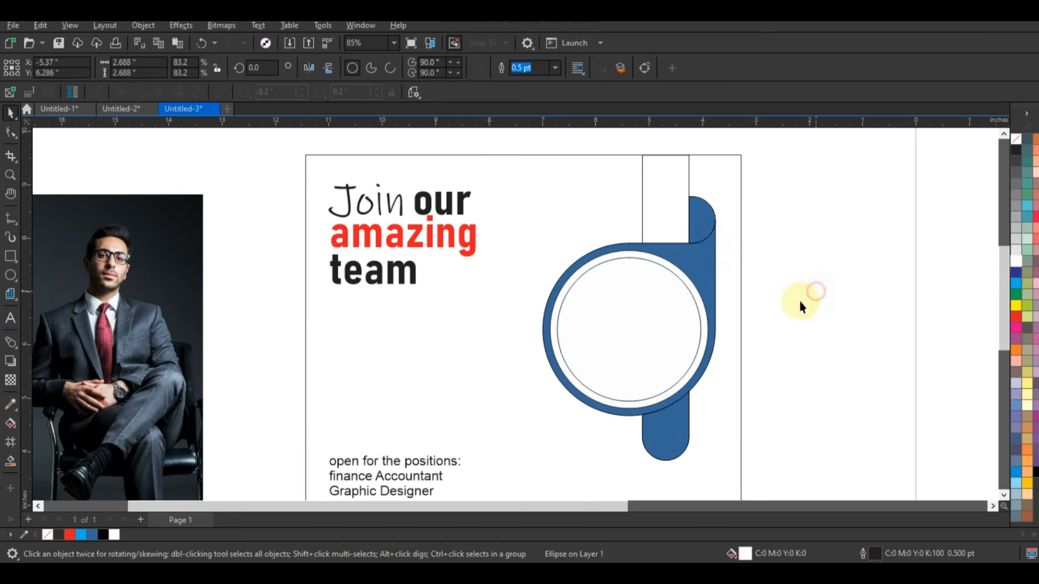
pyautogui.click(800, 301)
# Recolour the large ring shape and the rounded tab below it red.
pyautogui.click(701, 260)
pyautogui.click(1017, 323)
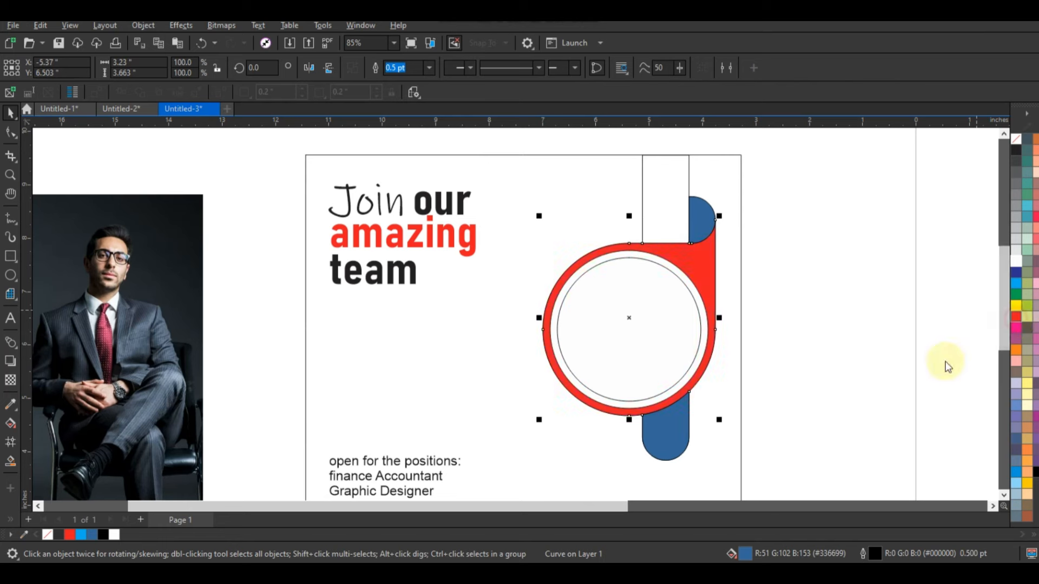
pyautogui.click(677, 440)
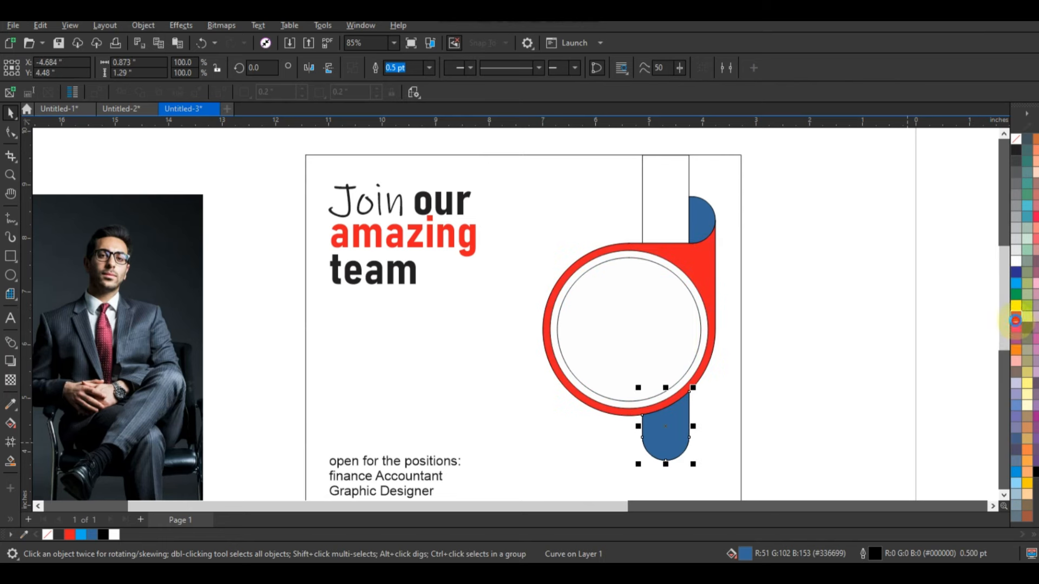
pyautogui.click(1016, 321)
# Fill the small curl above the ring with dark red and the upper vertical bar with black.
pyautogui.click(703, 222)
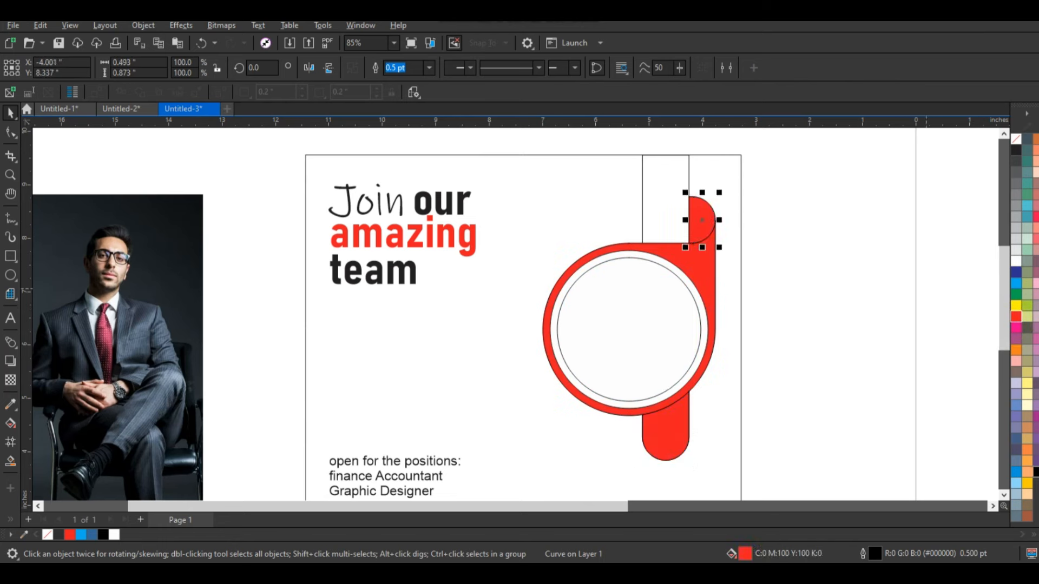
pyautogui.scroll(-1, 830, 356)
pyautogui.click(828, 355)
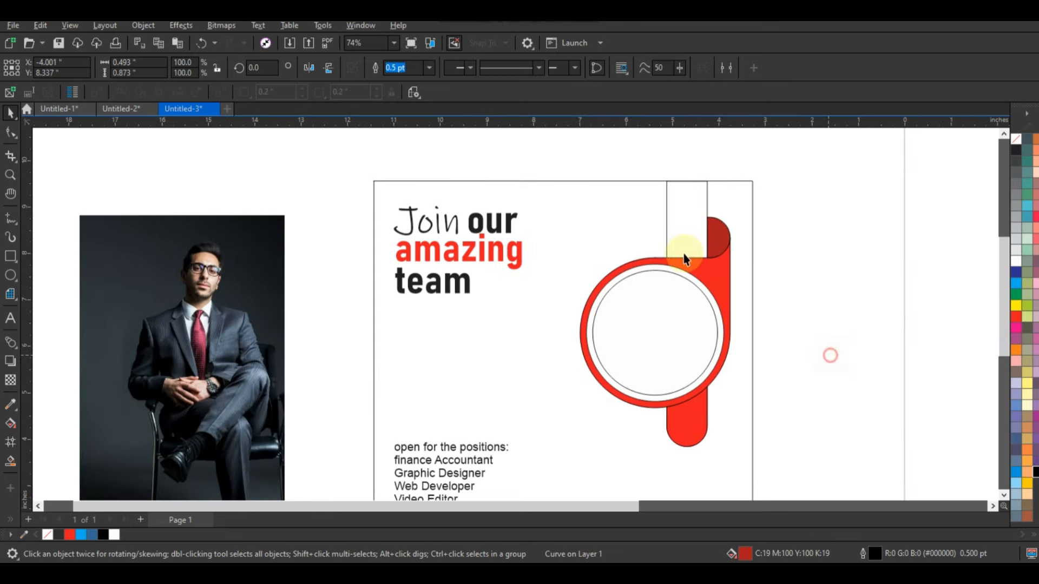
pyautogui.click(684, 222)
pyautogui.click(1035, 471)
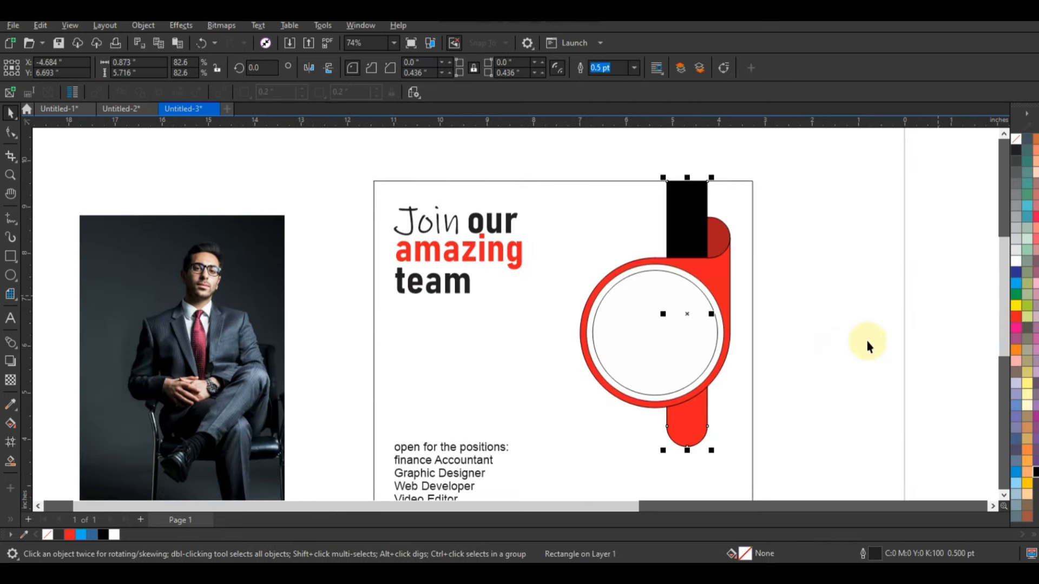
# PowerClip the businessman photo inside the inner white circle.
pyautogui.click(220, 318)
pyautogui.rightClick(219, 316)
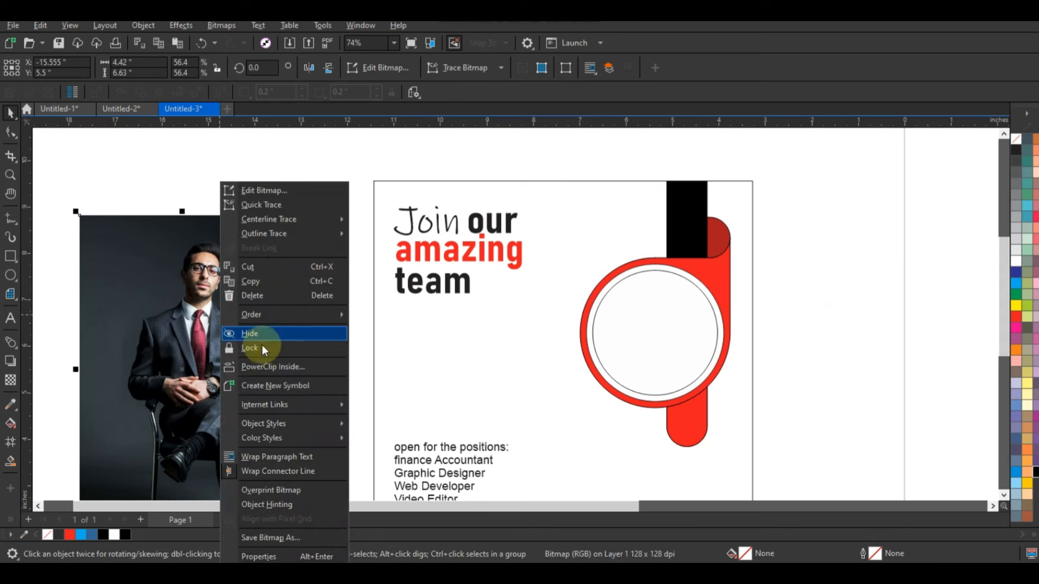
pyautogui.click(269, 366)
pyautogui.click(629, 323)
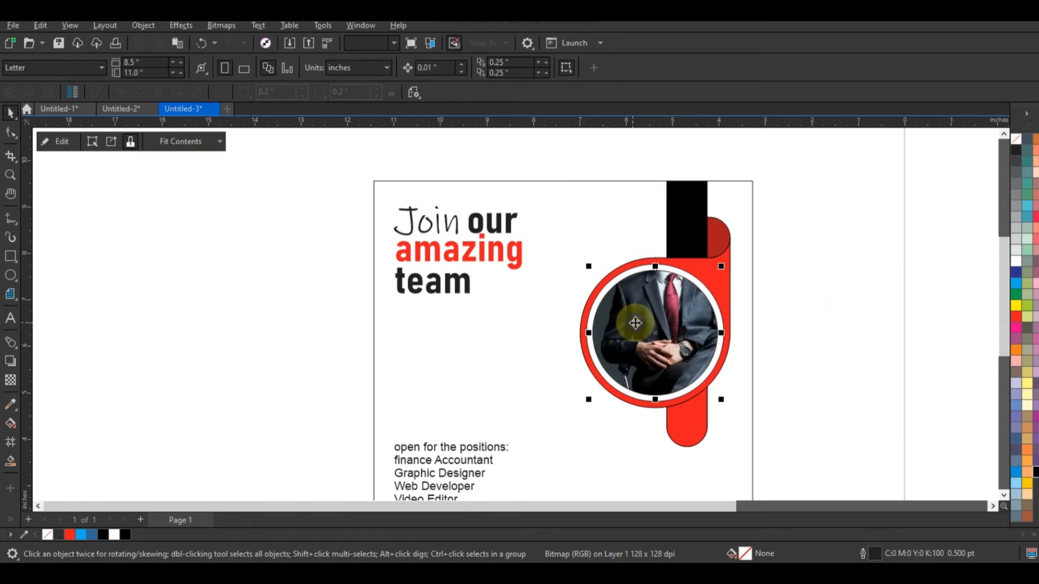
# Edit the PowerClip contents and move the photo down so the man's head and shoulders are centred in the circle.
pyautogui.rightClick(631, 325)
pyautogui.click(667, 180)
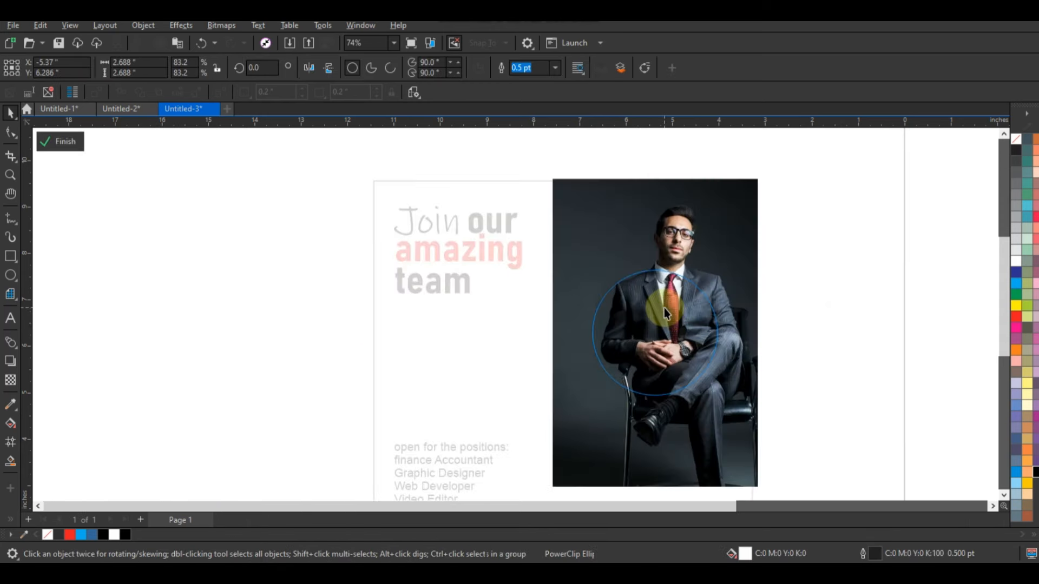
pyautogui.moveTo(664, 308); pyautogui.dragTo(654, 374)
pyautogui.moveTo(668, 324); pyautogui.dragTo(674, 328)
pyautogui.click(73, 151)
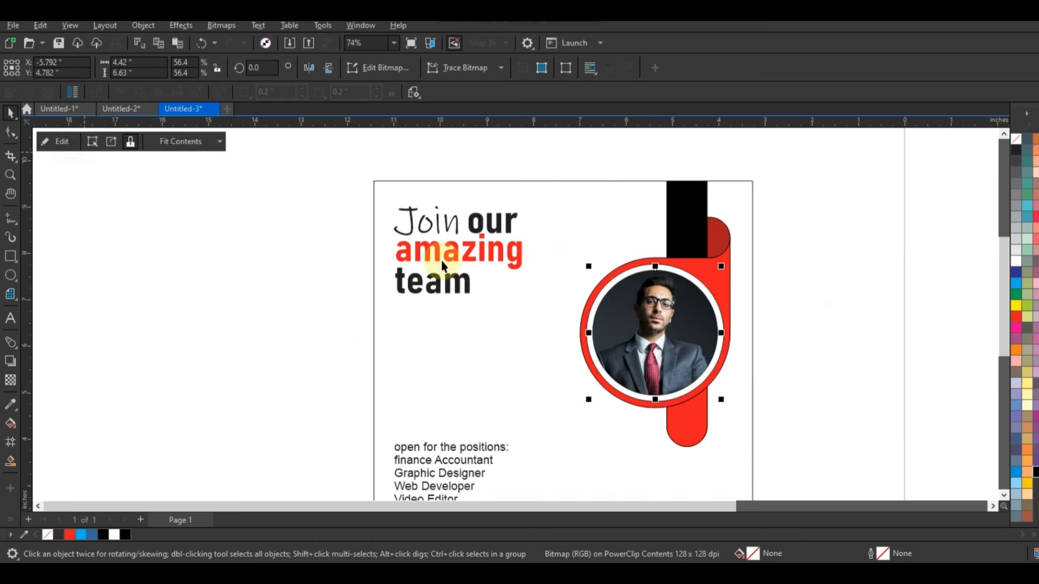
# Remove the outlines from the ribbon and photo shapes and enlarge them together to about 4.03 by 7.13 inches.
pyautogui.scroll(-2, 770, 154)
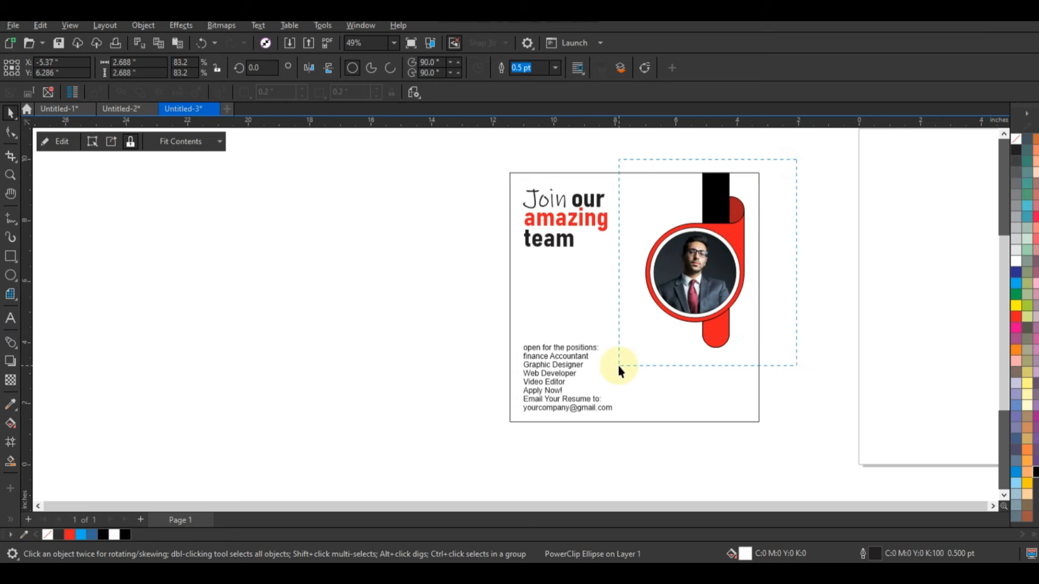
pyautogui.moveTo(618, 365); pyautogui.dragTo(618, 366)
pyautogui.rightClick(1014, 141)
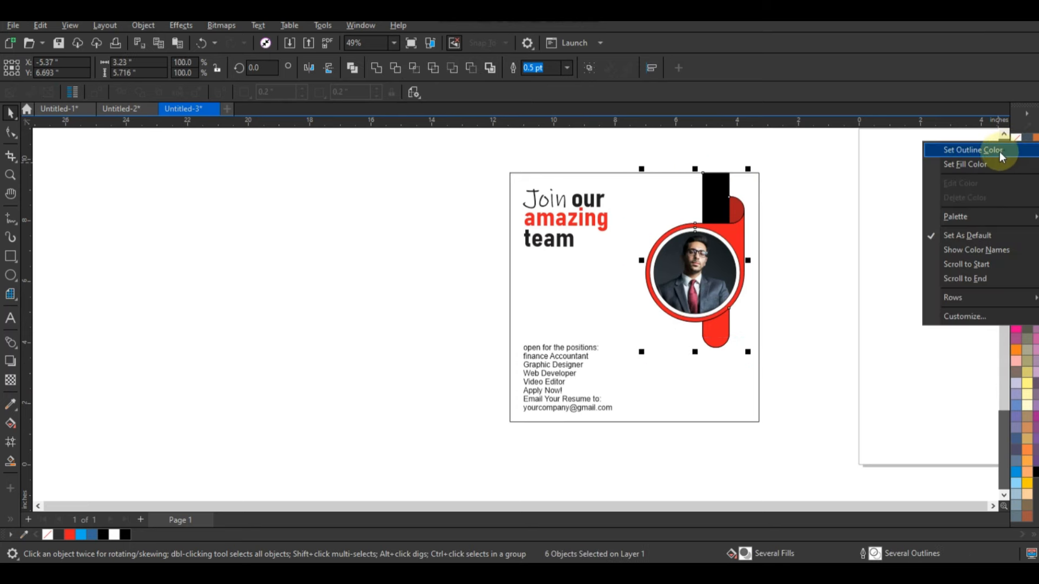
pyautogui.click(995, 151)
pyautogui.moveTo(643, 353); pyautogui.dragTo(619, 409)
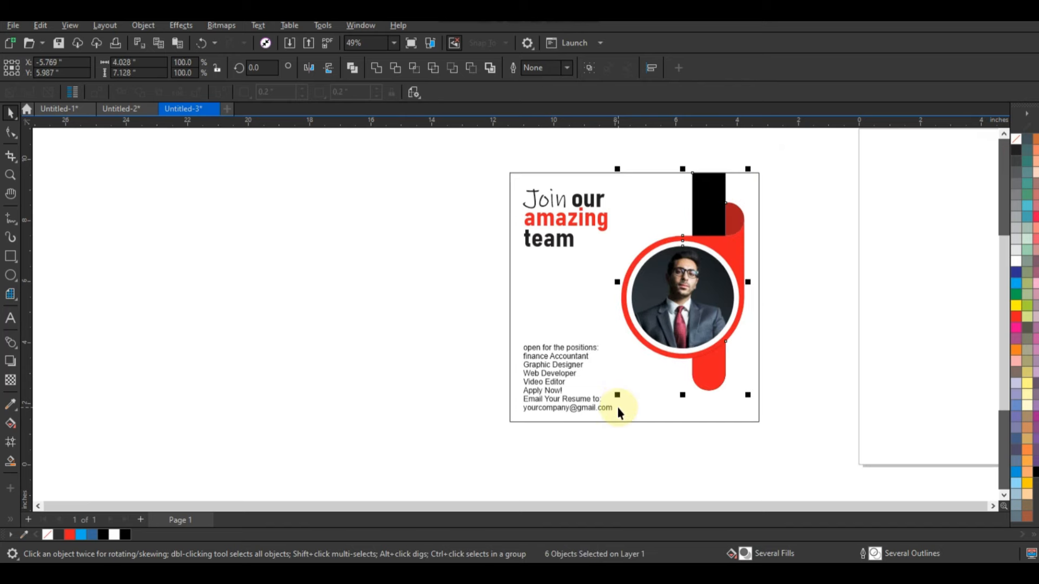
pyautogui.click(801, 443)
# Move the "open for the positions:" line up beneath the headline, keeping it left-aligned with the other text.
pyautogui.hotkey('ctrl', 'a')
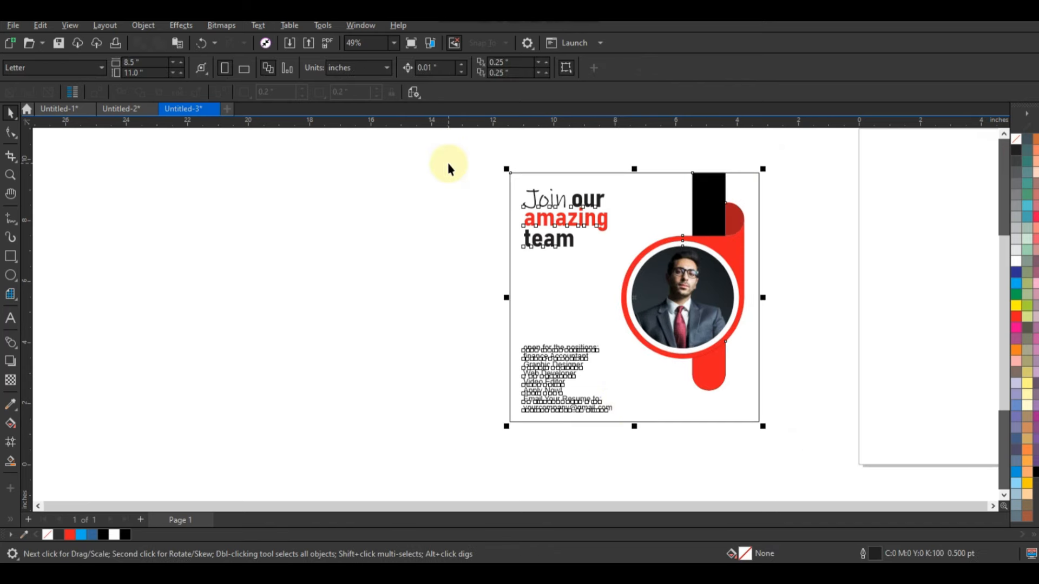
pyautogui.hotkey('shift', 'F2')
pyautogui.click(252, 298)
pyautogui.click(417, 388)
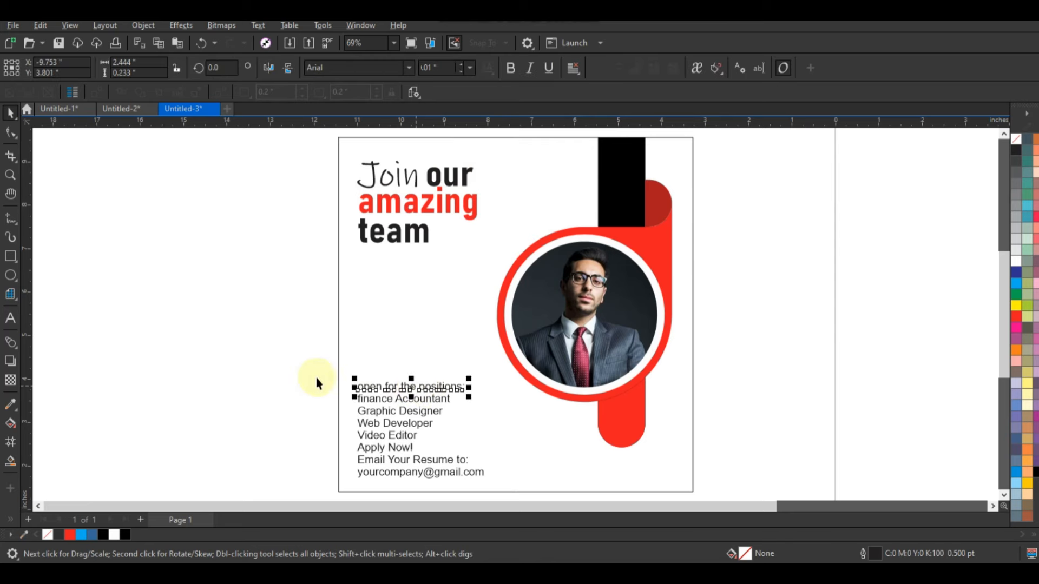
pyautogui.moveTo(429, 385); pyautogui.dragTo(427, 287)
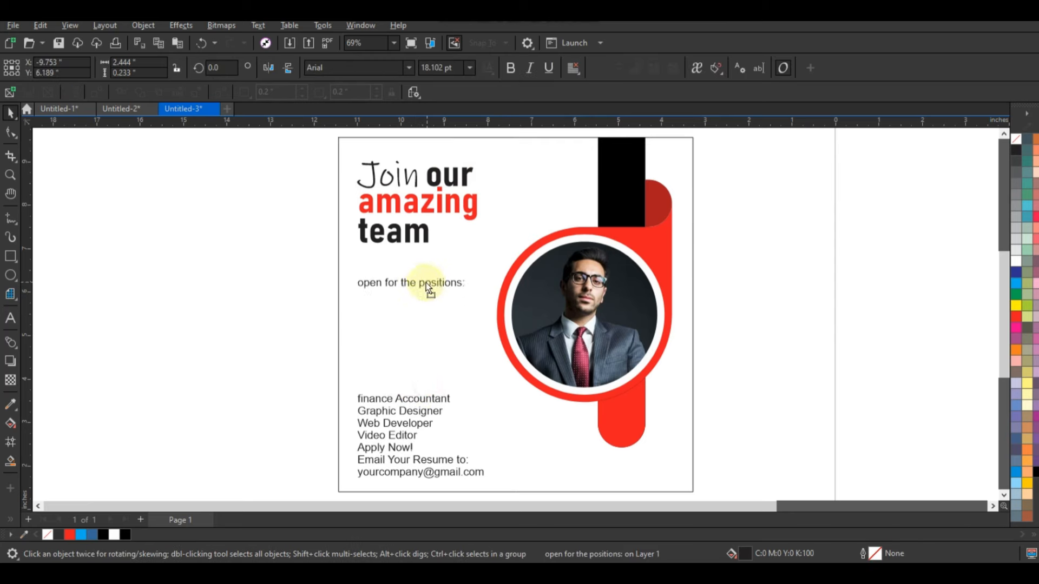
pyautogui.click(296, 382)
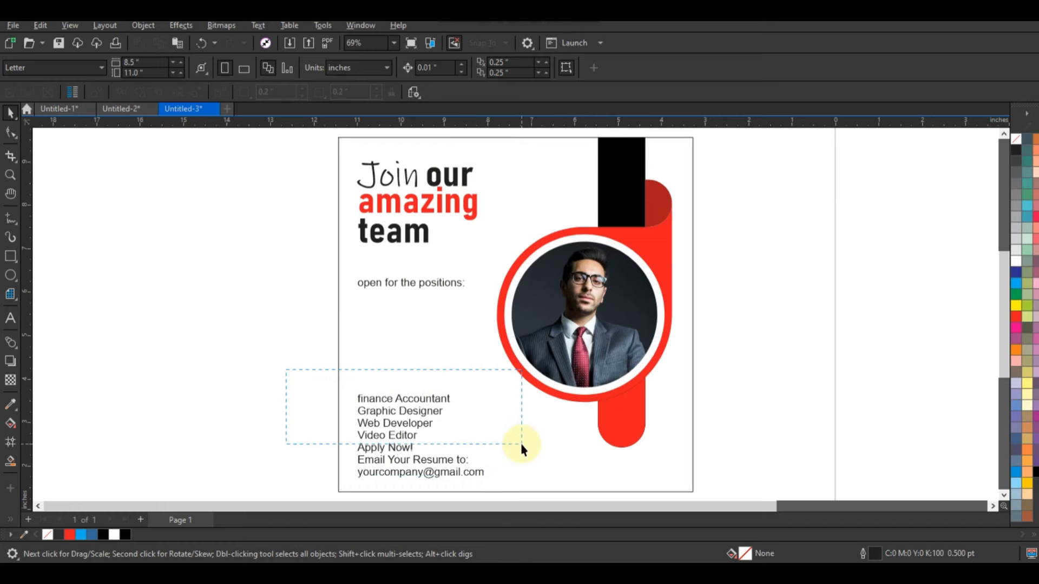
# Draw a box about 2.74 by 0.40 inches below "open for the positions:" with fully rounded right corners.
pyautogui.moveTo(521, 443); pyautogui.dragTo(521, 443)
pyautogui.click(11, 175)
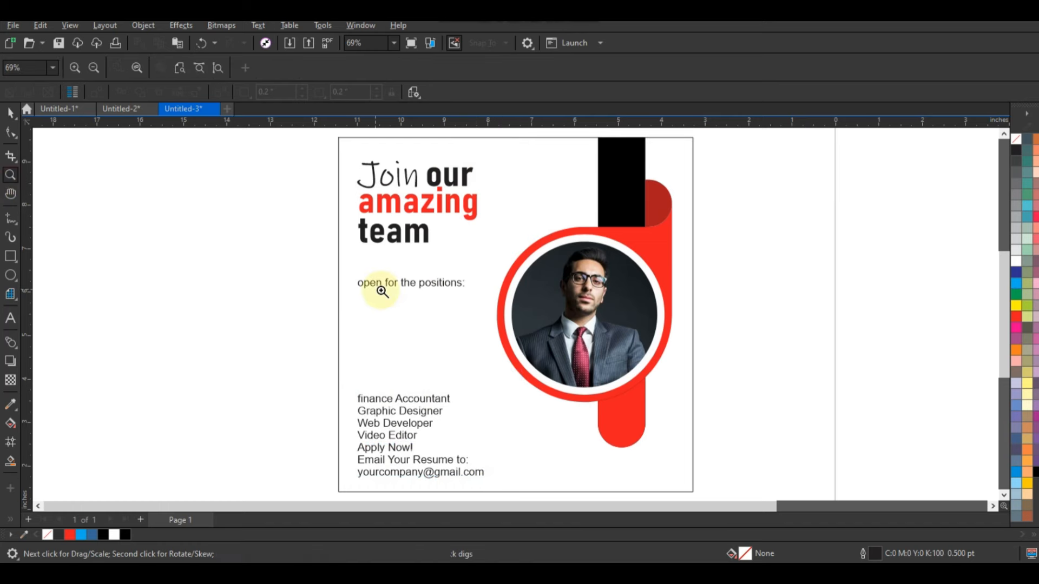
pyautogui.moveTo(287, 318); pyautogui.dragTo(673, 438)
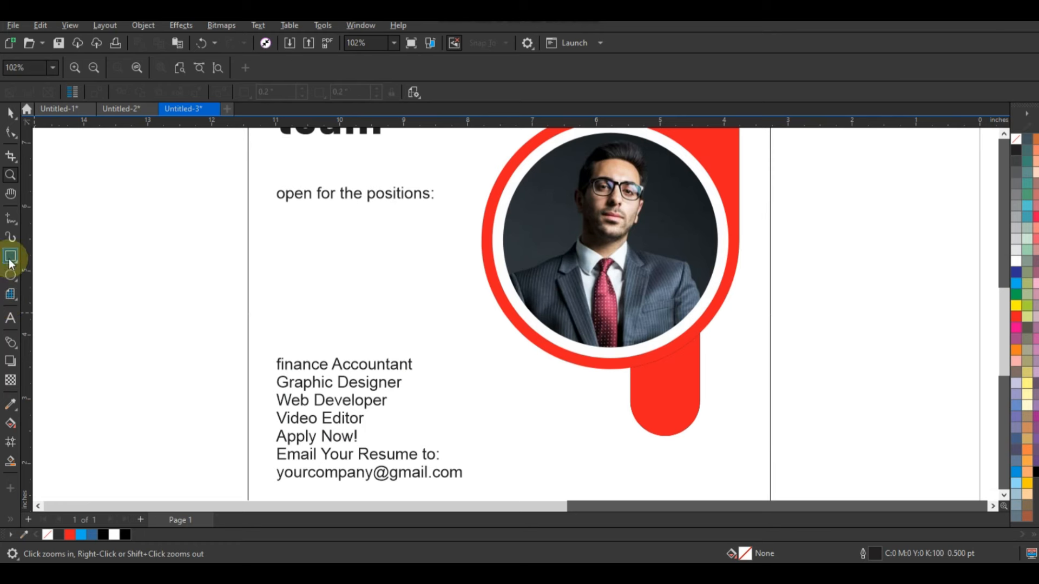
pyautogui.click(10, 257)
pyautogui.moveTo(282, 220); pyautogui.dragTo(458, 245)
pyautogui.click(11, 133)
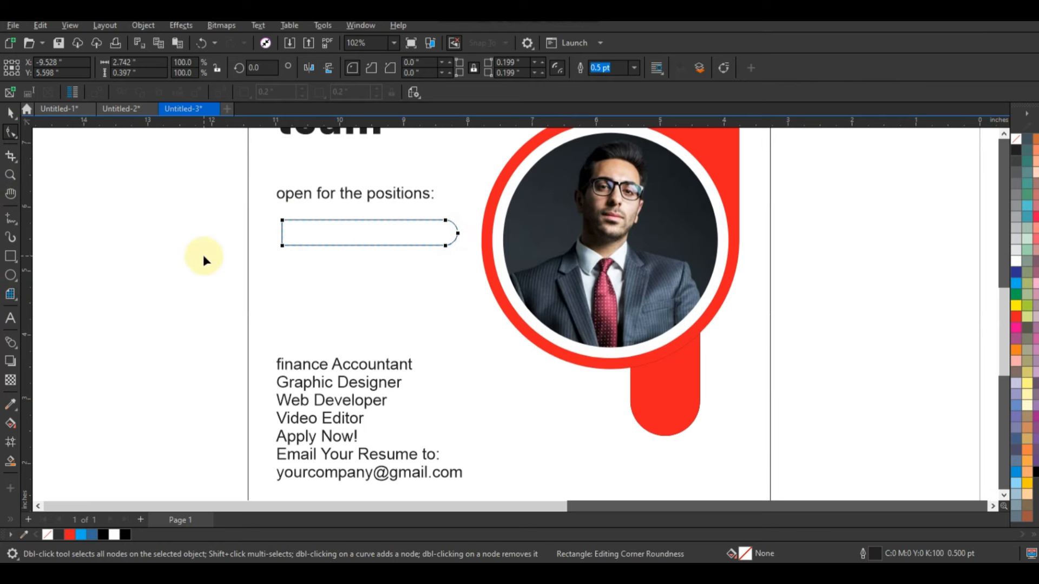
pyautogui.click(10, 112)
# Duplicate the rounded box downward at equal spacing to make a stack of four.
pyautogui.click(372, 244)
pyautogui.moveTo(371, 244); pyautogui.dragTo(375, 263)
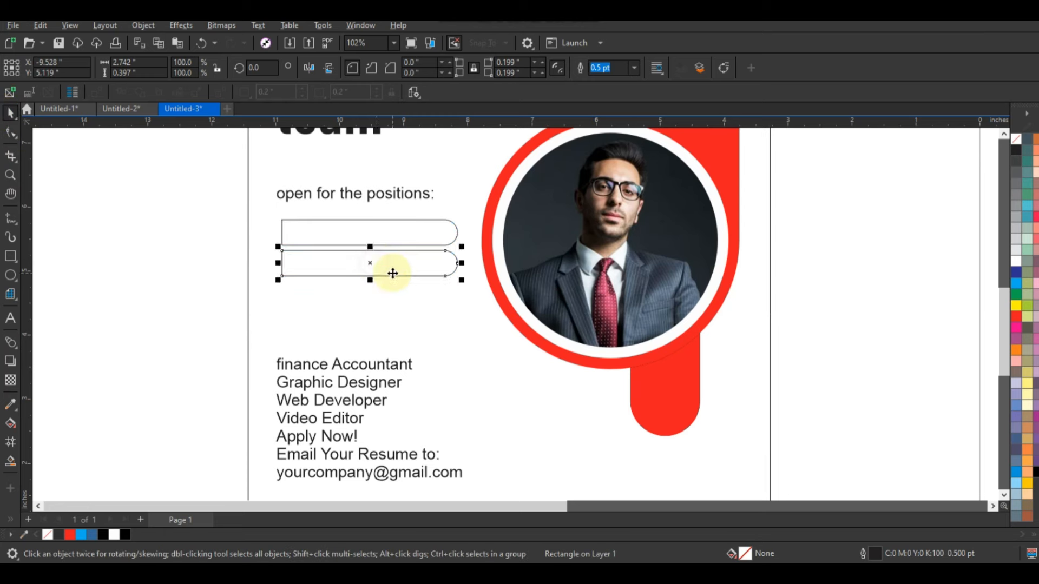
pyautogui.hotkey('ctrl', 'd')
pyautogui.hotkey('ctrl', 'd')
pyautogui.click(210, 291)
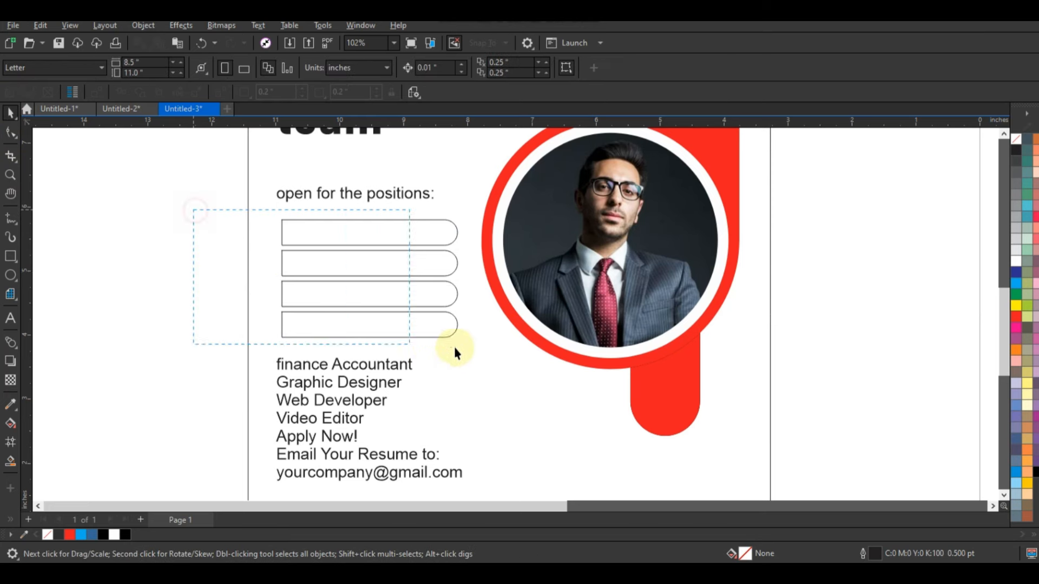
# Set the outline width of all four rounded boxes to 2.0 pt.
pyautogui.moveTo(473, 346); pyautogui.dragTo(474, 347)
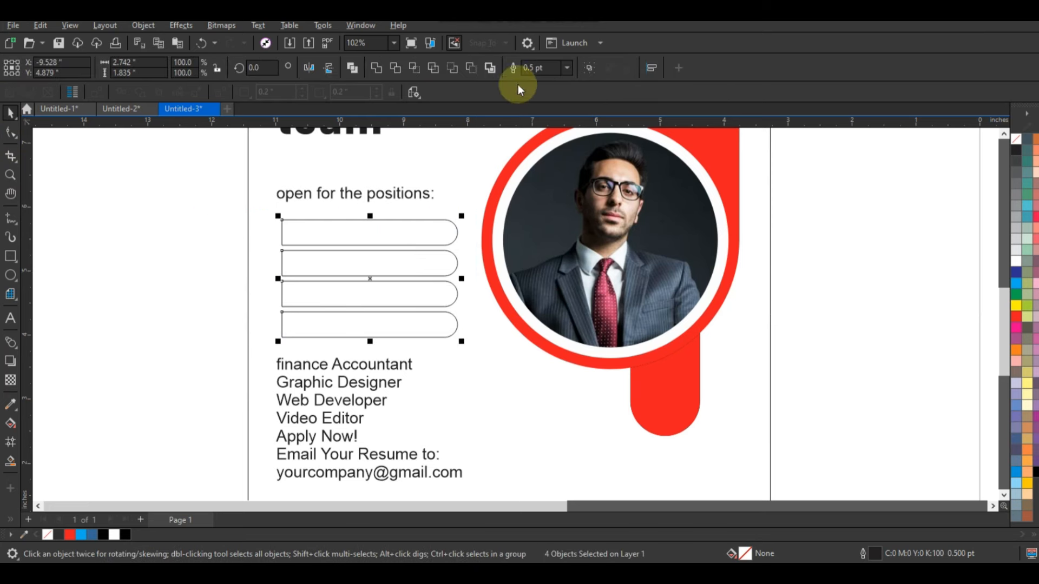
pyautogui.click(567, 67)
pyautogui.click(540, 140)
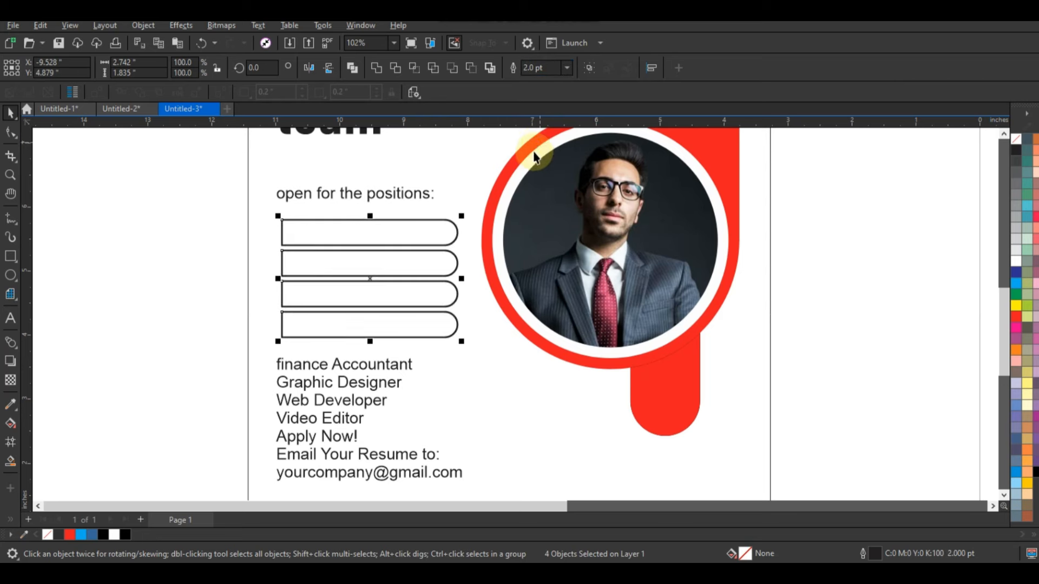
pyautogui.click(222, 258)
# Change the four job titles to title case and move them up onto the rounded boxes.
pyautogui.click(214, 352)
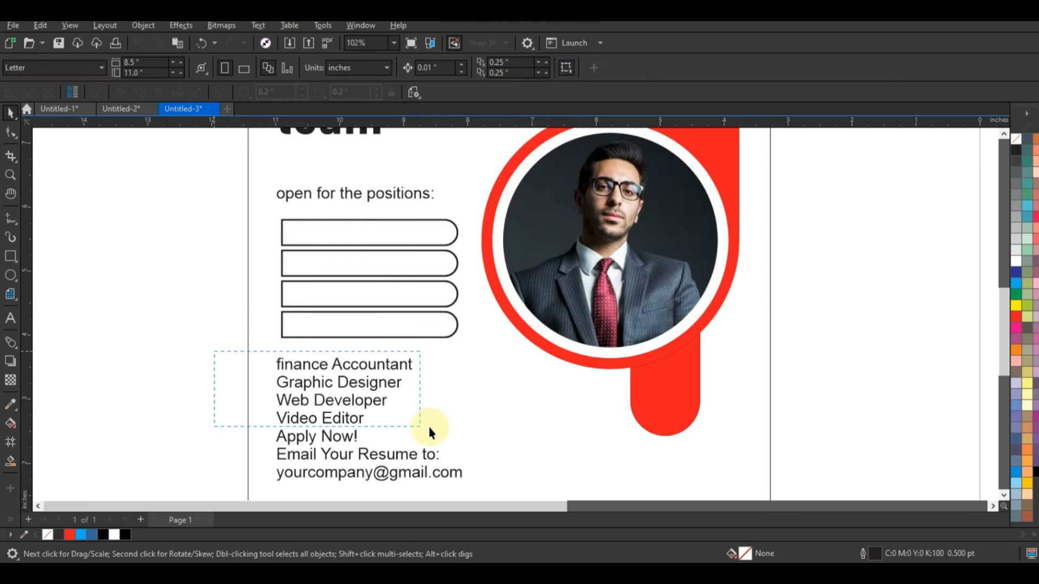
pyautogui.moveTo(447, 428); pyautogui.dragTo(446, 428)
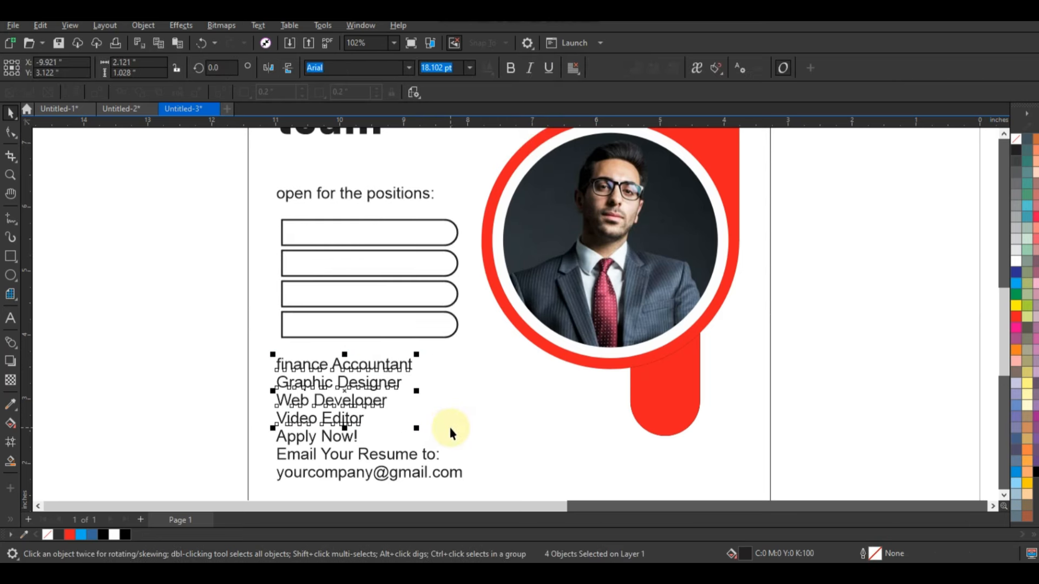
pyautogui.click(259, 25)
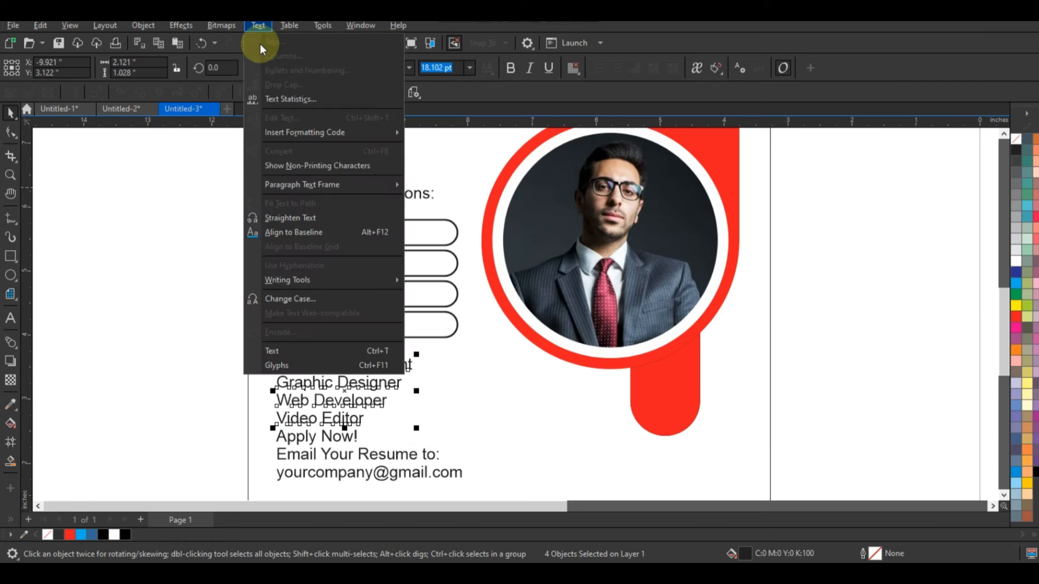
pyautogui.click(279, 299)
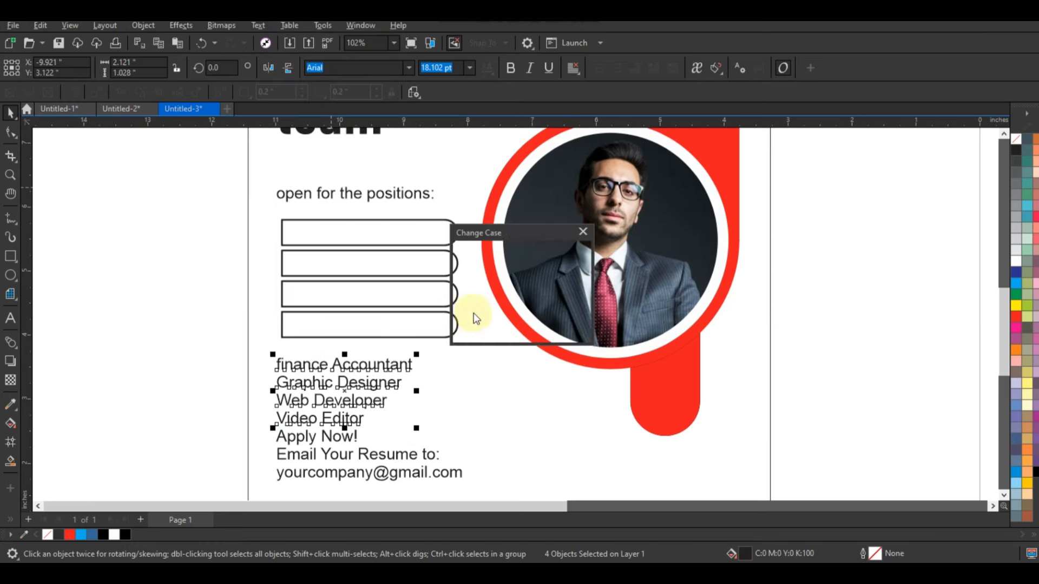
pyautogui.click(498, 328)
pyautogui.moveTo(346, 357); pyautogui.dragTo(369, 236)
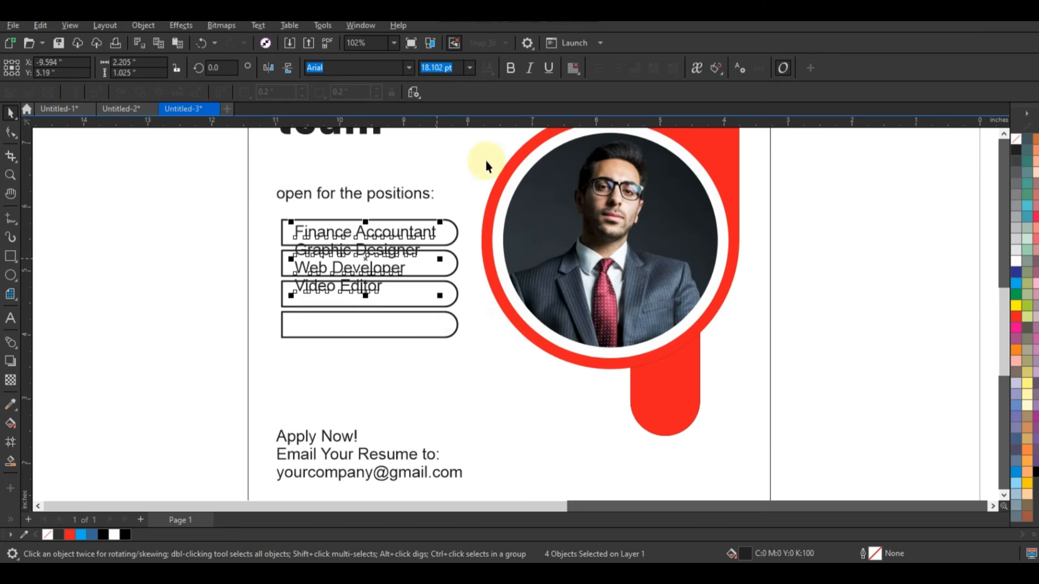
pyautogui.click(507, 68)
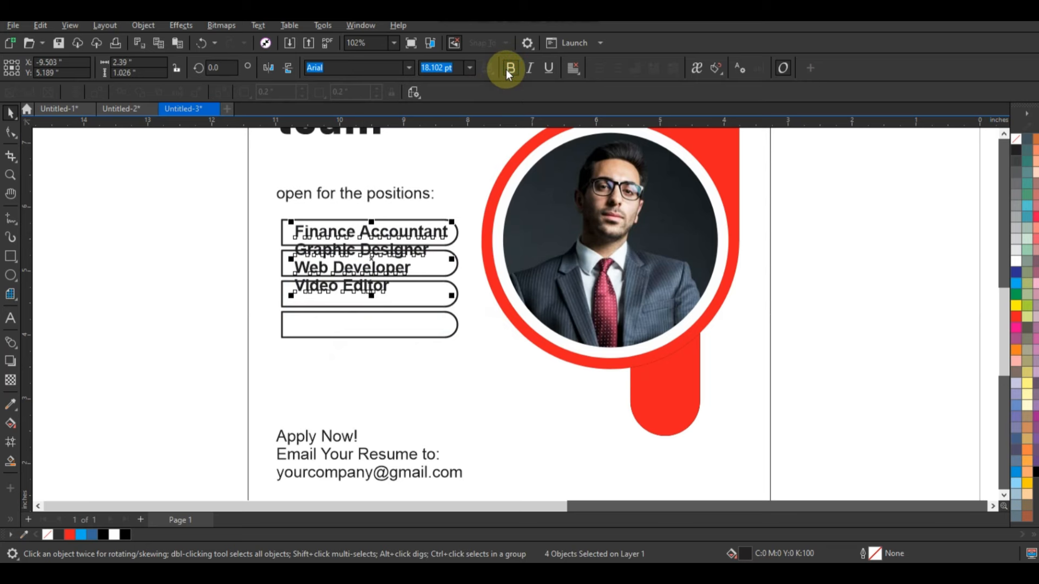
pyautogui.click(508, 68)
pyautogui.click(155, 301)
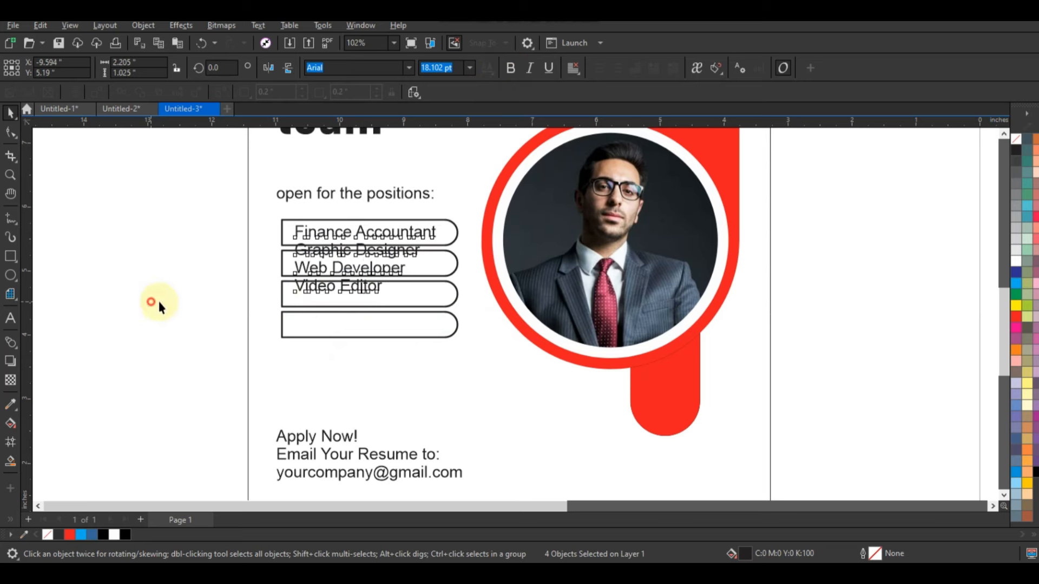
# Centre Video Editor, Web Developer and Graphic Designer vertically in the fourth, third and second boxes respectively.
pyautogui.click(359, 287)
pyautogui.keyDown('shift'); pyautogui.click(408, 324); pyautogui.keyUp('shift')
pyautogui.press('e')
pyautogui.click(204, 283)
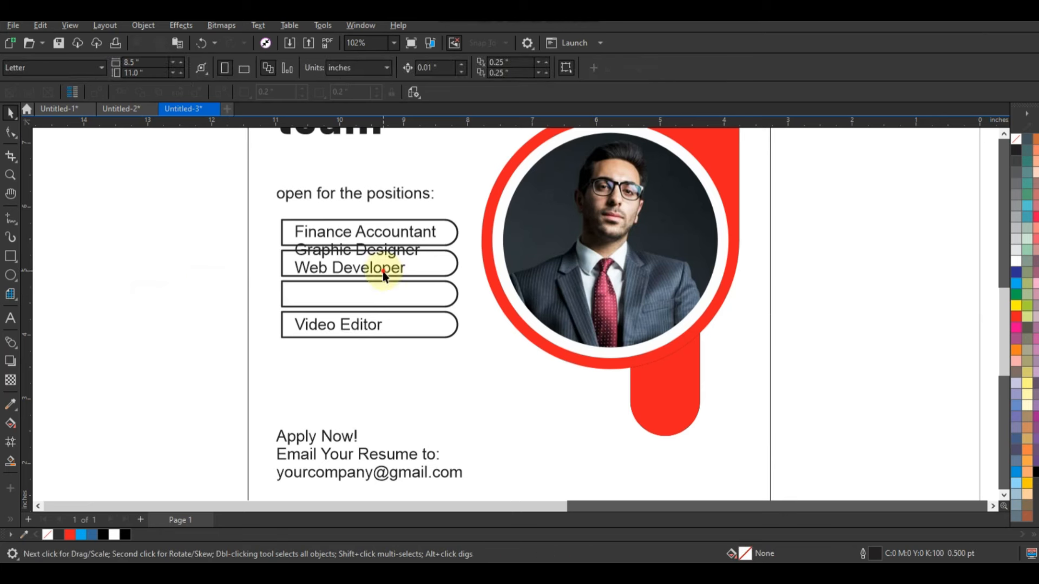
pyautogui.click(383, 270)
pyautogui.keyDown('shift'); pyautogui.click(414, 291); pyautogui.keyUp('shift')
pyautogui.press('c')
pyautogui.click(383, 259)
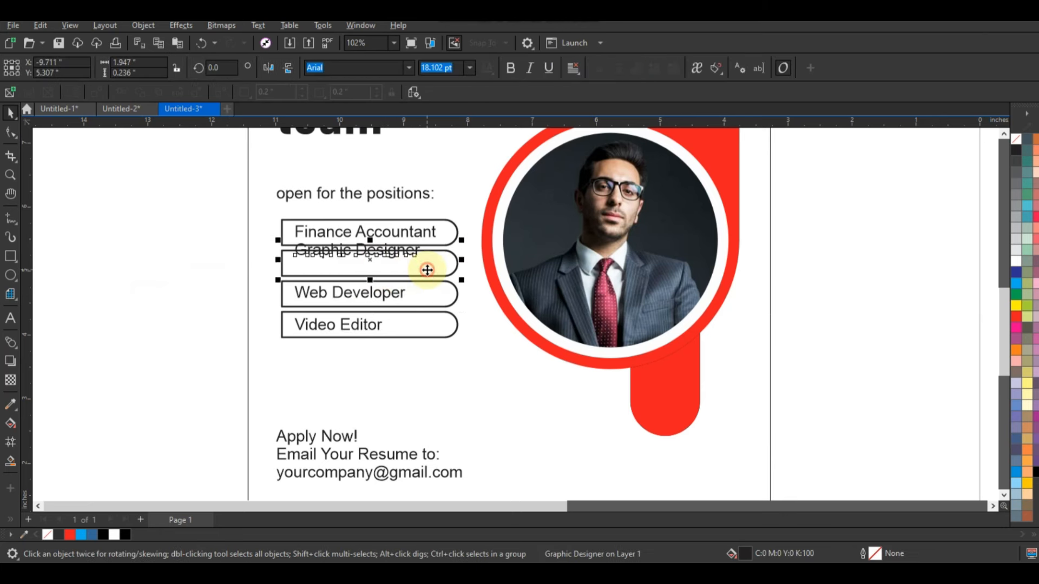
pyautogui.keyDown('shift'); pyautogui.click(426, 269); pyautogui.keyUp('shift')
pyautogui.press('c')
pyautogui.click(221, 226)
pyautogui.moveTo(221, 218); pyautogui.dragTo(440, 342)
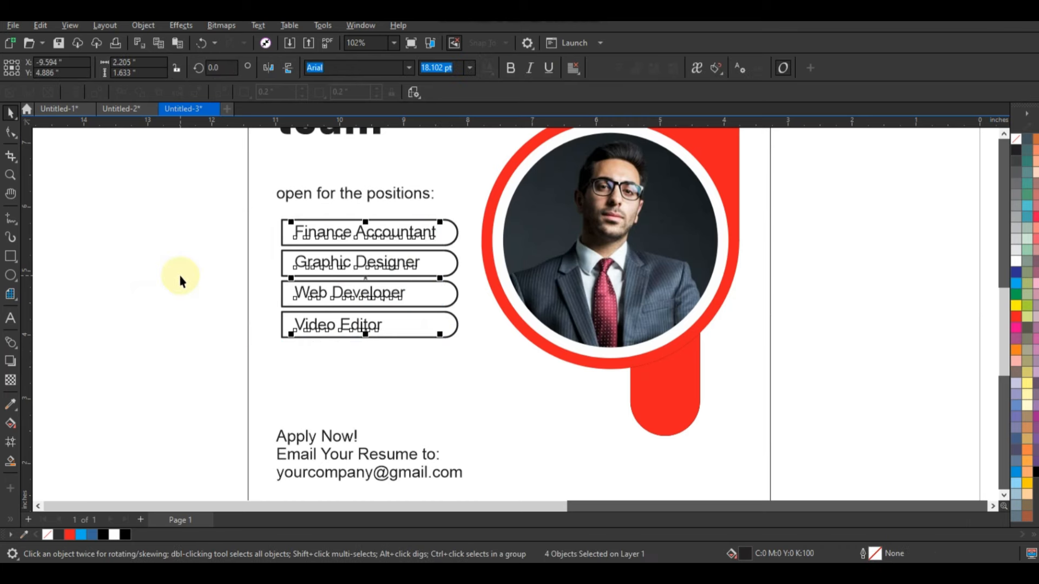
pyautogui.click(179, 275)
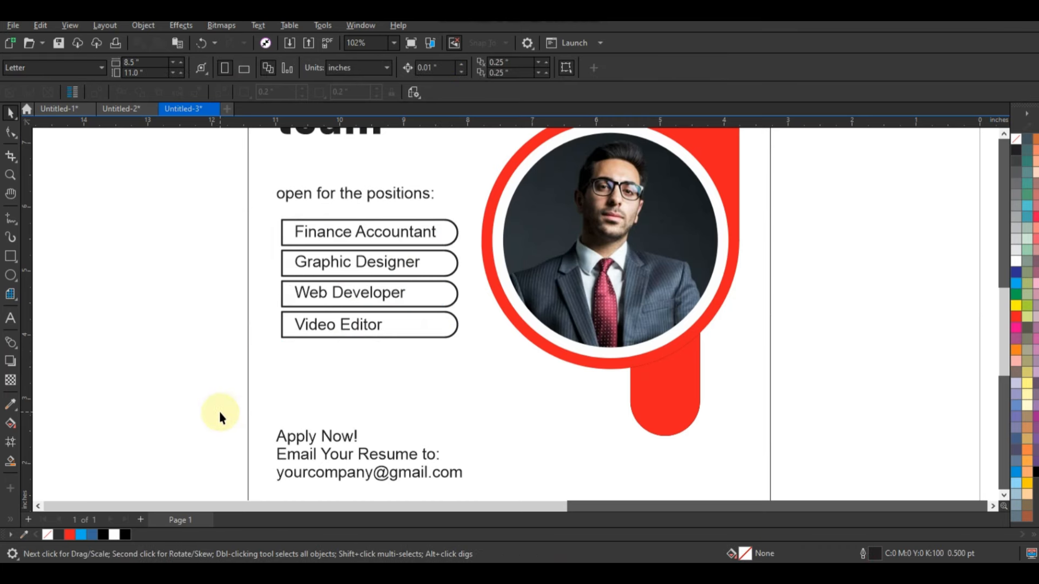
# Duplicate the red ribbon frame with its photo, rotate the copy 90 degrees and shrink it to about 2.24 in wide.
pyautogui.scroll(-2, 411, 322)
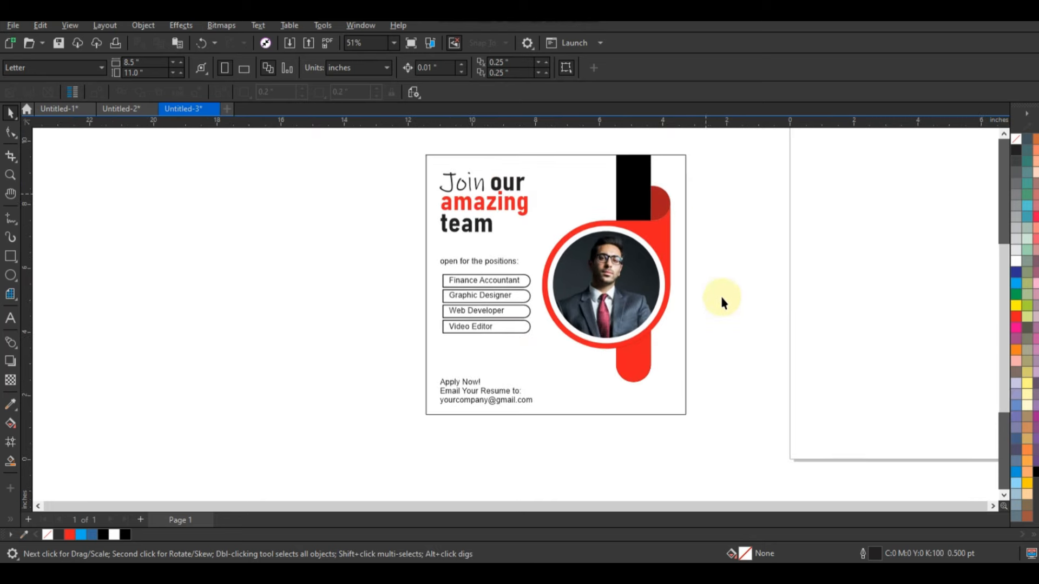
pyautogui.scroll(-1, 725, 287)
pyautogui.moveTo(750, 175); pyautogui.dragTo(581, 410)
pyautogui.click(656, 364)
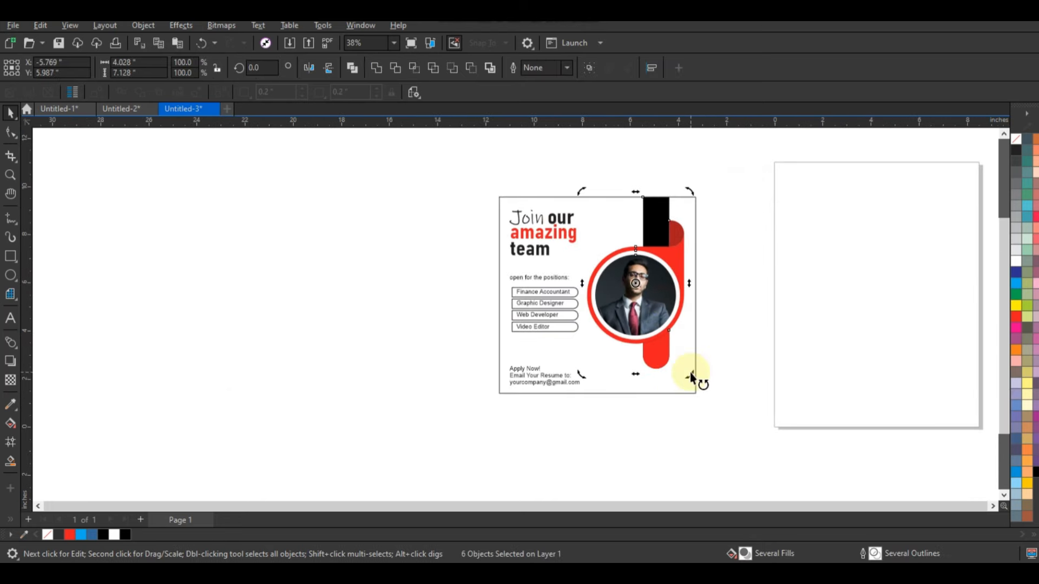
pyautogui.moveTo(692, 378); pyautogui.dragTo(758, 237)
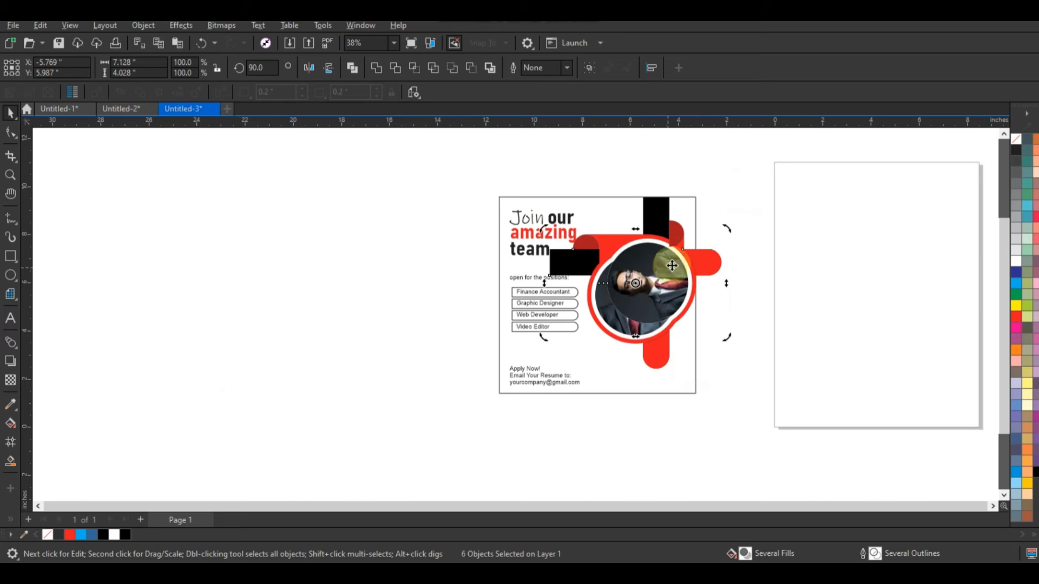
pyautogui.moveTo(672, 266); pyautogui.dragTo(429, 317)
pyautogui.moveTo(476, 386); pyautogui.dragTo(431, 377)
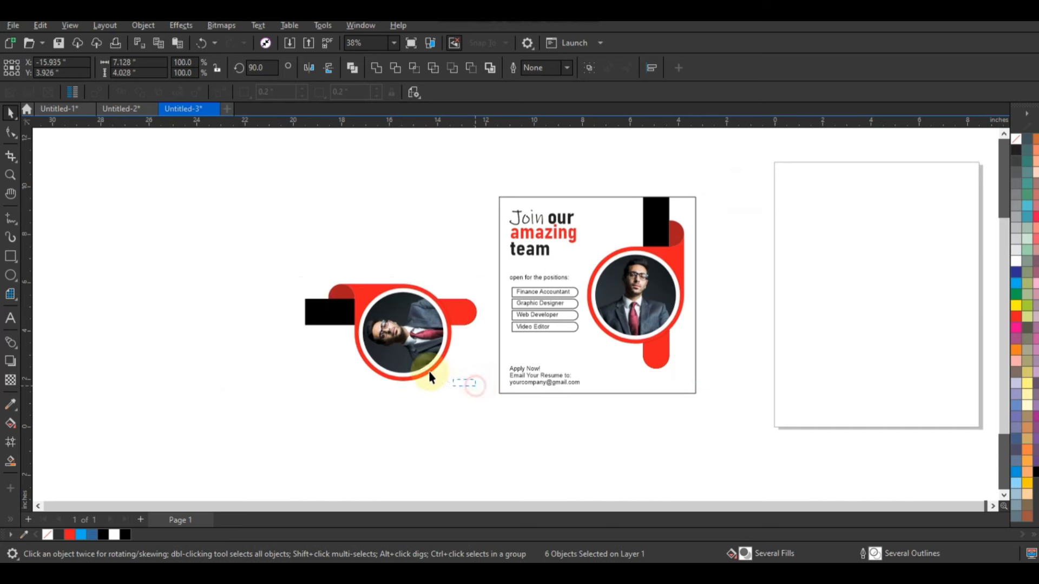
pyautogui.moveTo(250, 249); pyautogui.dragTo(613, 382)
# Move the three contact text lines out below the poster's lower edge.
pyautogui.click(10, 174)
pyautogui.moveTo(440, 324); pyautogui.dragTo(738, 414)
pyautogui.click(10, 113)
pyautogui.moveTo(153, 258); pyautogui.dragTo(497, 402)
pyautogui.moveTo(430, 341); pyautogui.dragTo(437, 464)
# Place the small rotated frame copy against the poster's left edge, near the lower corner.
pyautogui.moveTo(677, 426); pyautogui.dragTo(509, 319)
pyautogui.moveTo(464, 284); pyautogui.dragTo(463, 284)
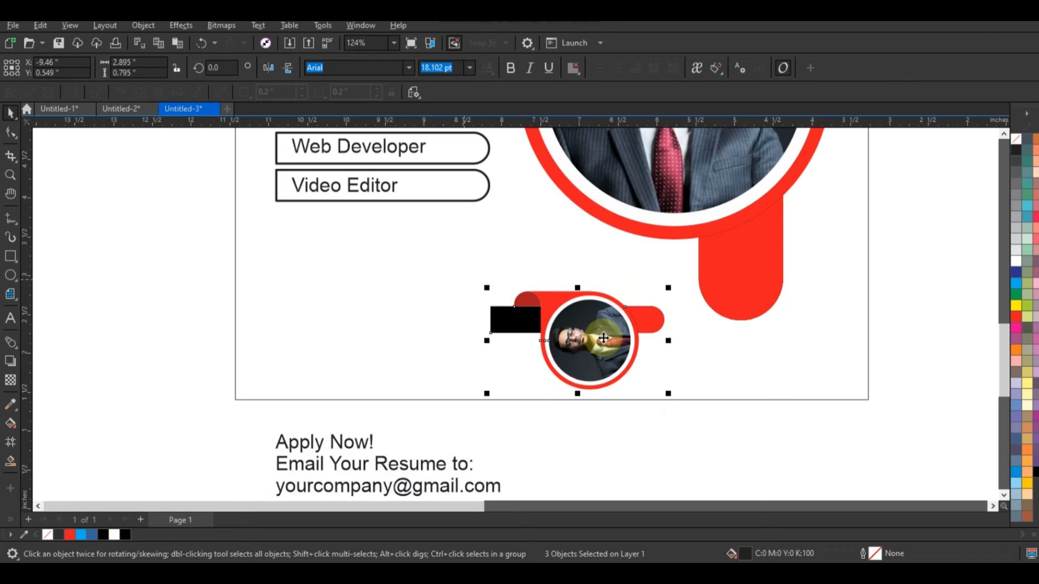
pyautogui.moveTo(598, 340); pyautogui.dragTo(343, 345)
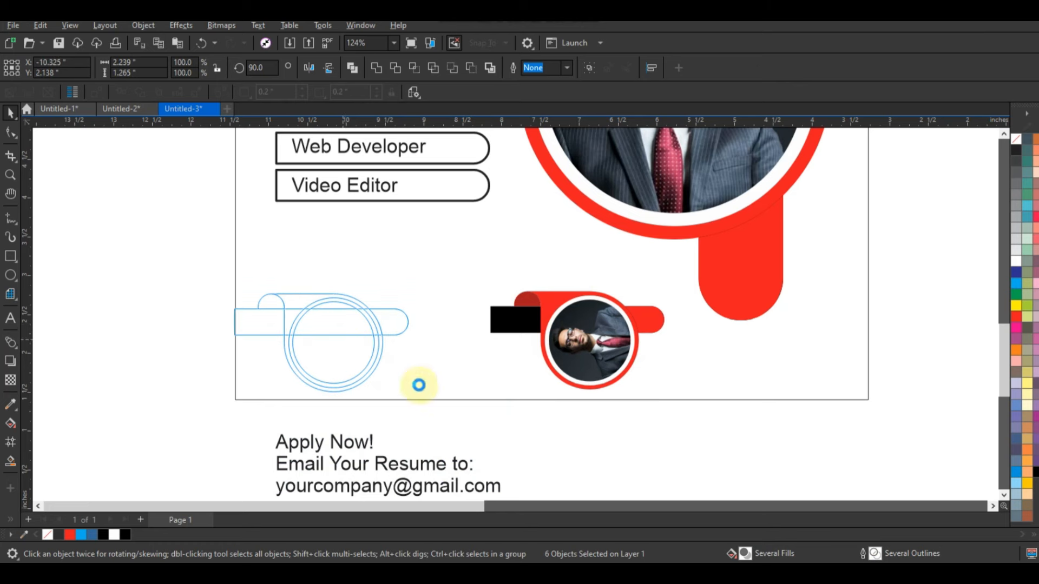
pyautogui.click(441, 422)
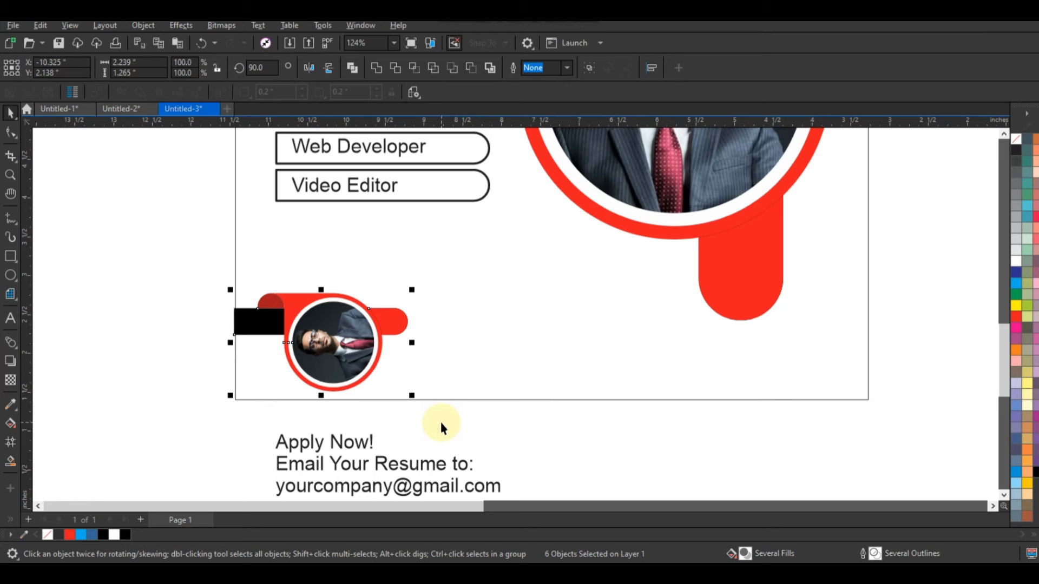
# Enlarge the horizontal bar of the small frame copy and delete its red end piece, leaving the black bar.
pyautogui.click(397, 326)
pyautogui.keyDown('shift'); pyautogui.click(272, 329); pyautogui.keyUp('shift')
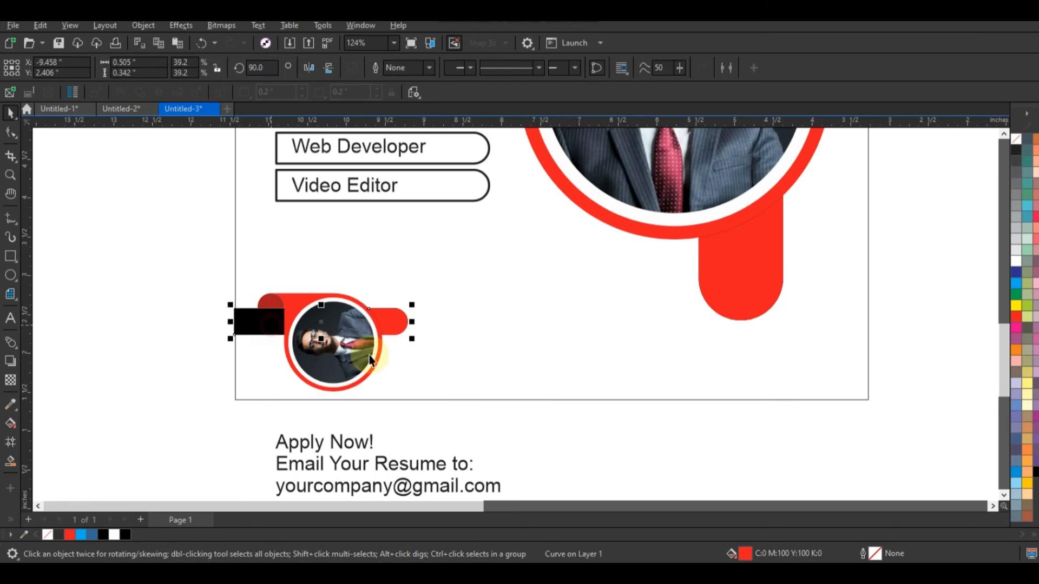
pyautogui.moveTo(409, 342); pyautogui.dragTo(446, 361)
pyautogui.click(486, 419)
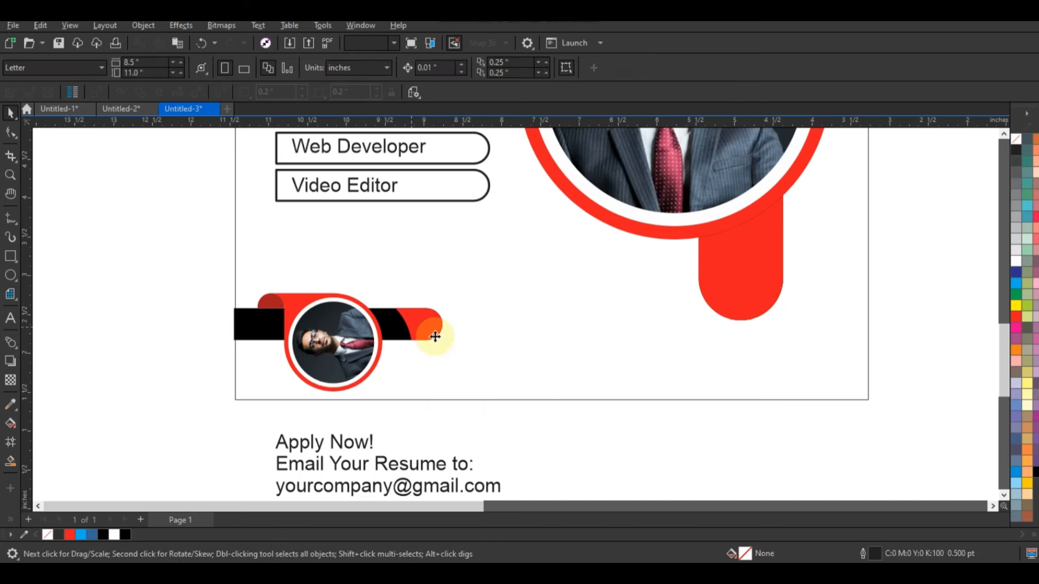
pyautogui.click(436, 331)
pyautogui.press('Delete')
# Extend the rounded end of the black bar to the right so the bar spans well over half the poster's width.
pyautogui.click(418, 330)
pyautogui.click(10, 132)
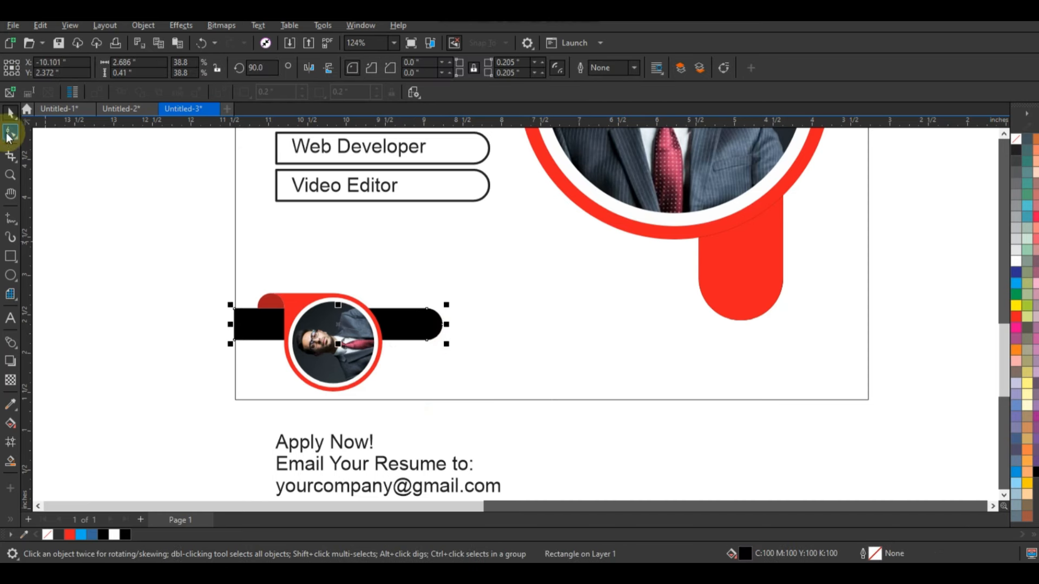
pyautogui.moveTo(407, 292); pyautogui.dragTo(631, 362)
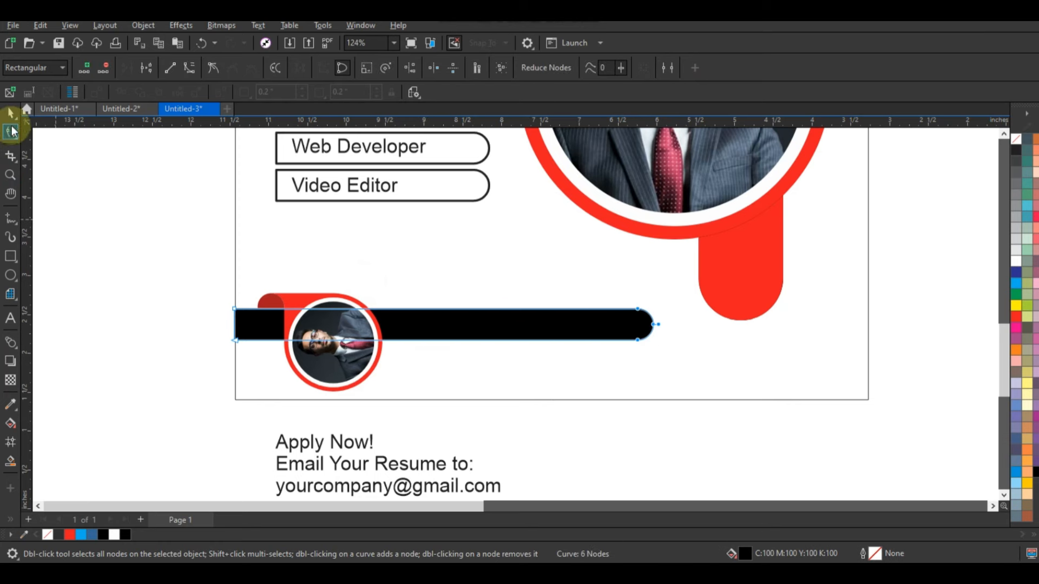
pyautogui.click(10, 113)
# Remove the photo from the small frame's circle and fill the circle black.
pyautogui.click(345, 344)
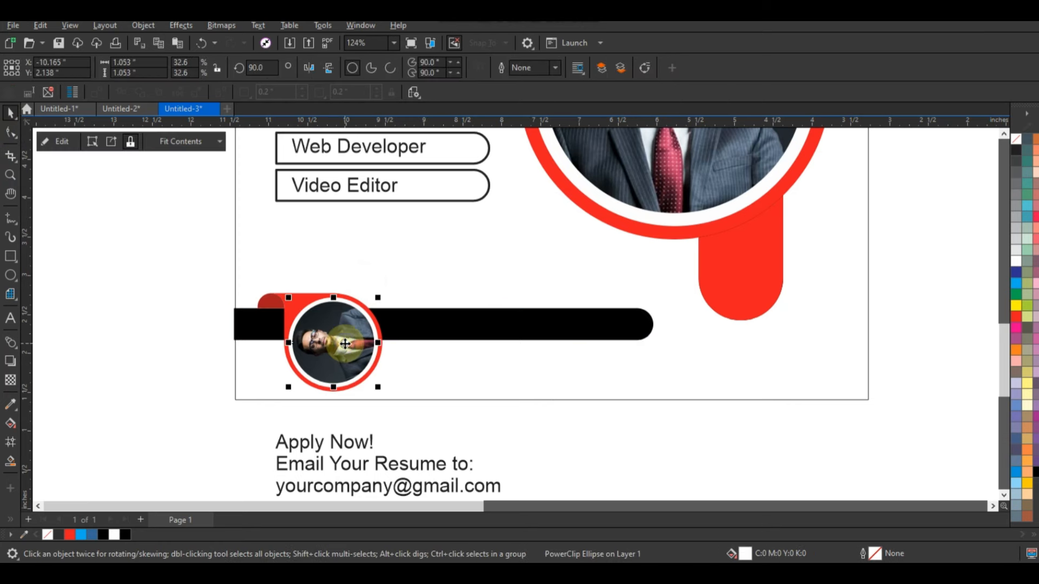
pyautogui.rightClick(345, 343)
pyautogui.click(391, 166)
pyautogui.press('Delete')
pyautogui.click(346, 344)
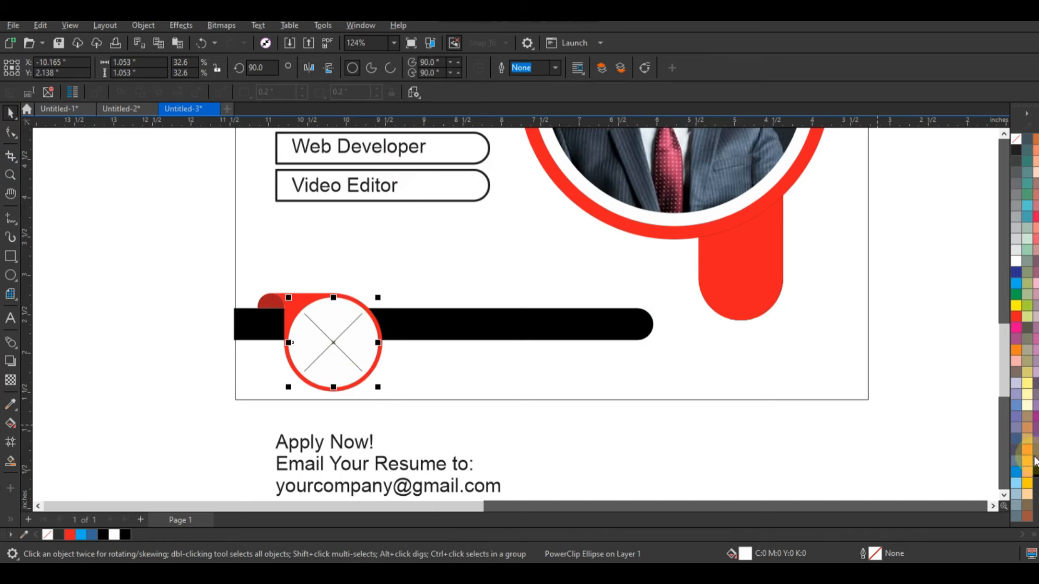
pyautogui.click(1035, 473)
# Move "Apply Now!" above the black bar, make it bold and split it into two centre-aligned lines.
pyautogui.moveTo(349, 441); pyautogui.dragTo(444, 272)
pyautogui.click(510, 68)
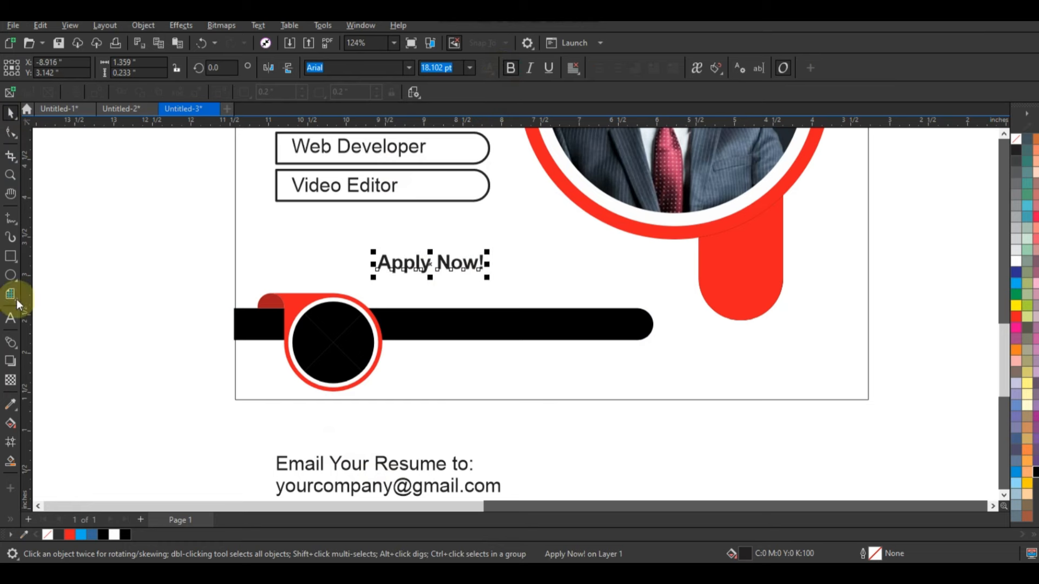
pyautogui.click(11, 319)
pyautogui.click(433, 263)
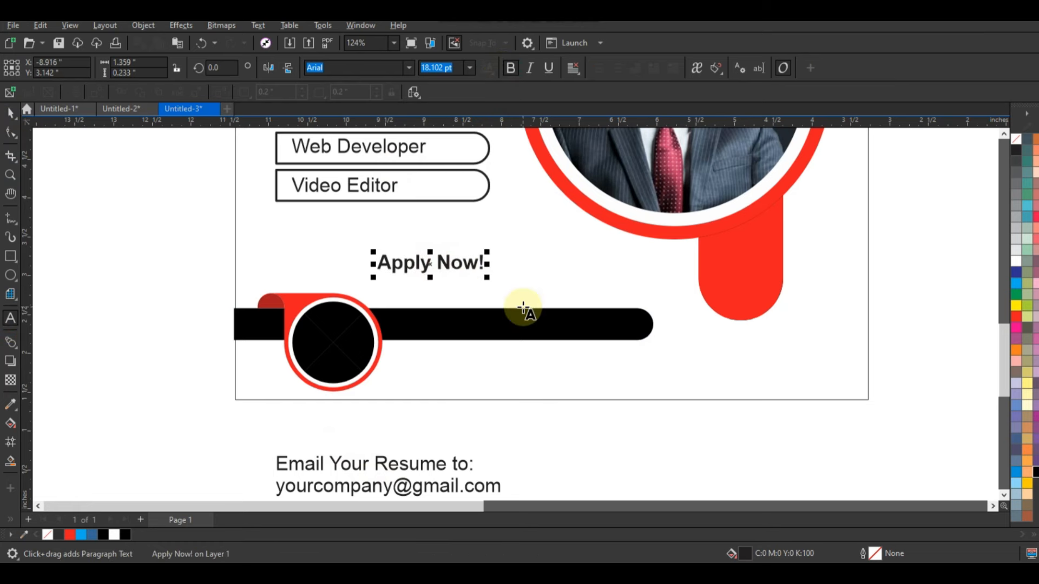
pyautogui.press('Return')
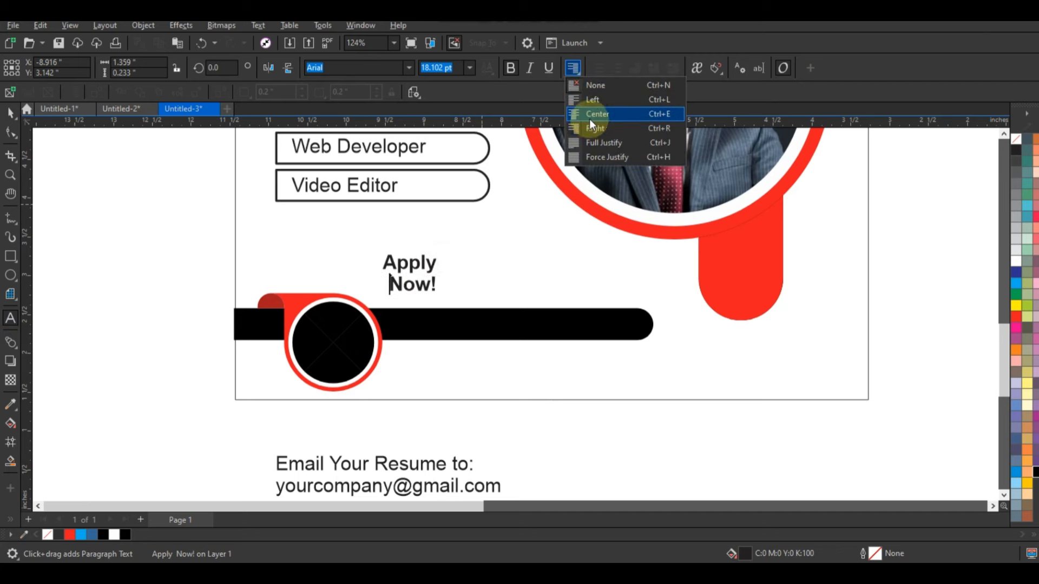
pyautogui.click(592, 114)
pyautogui.click(10, 112)
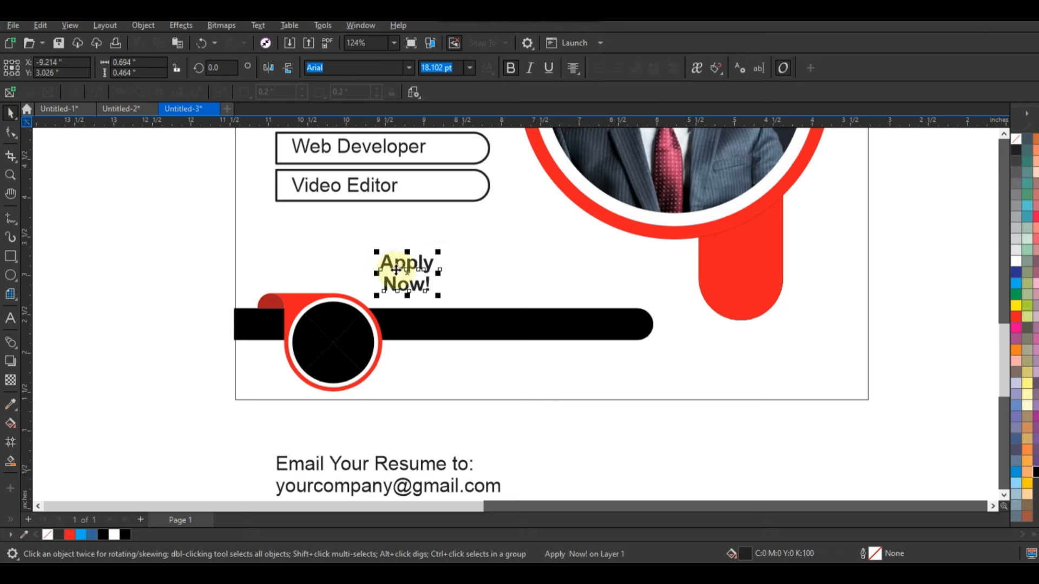
# Place "Apply Now!" in the middle of the small black circle and colour it white.
pyautogui.moveTo(402, 273); pyautogui.dragTo(331, 343)
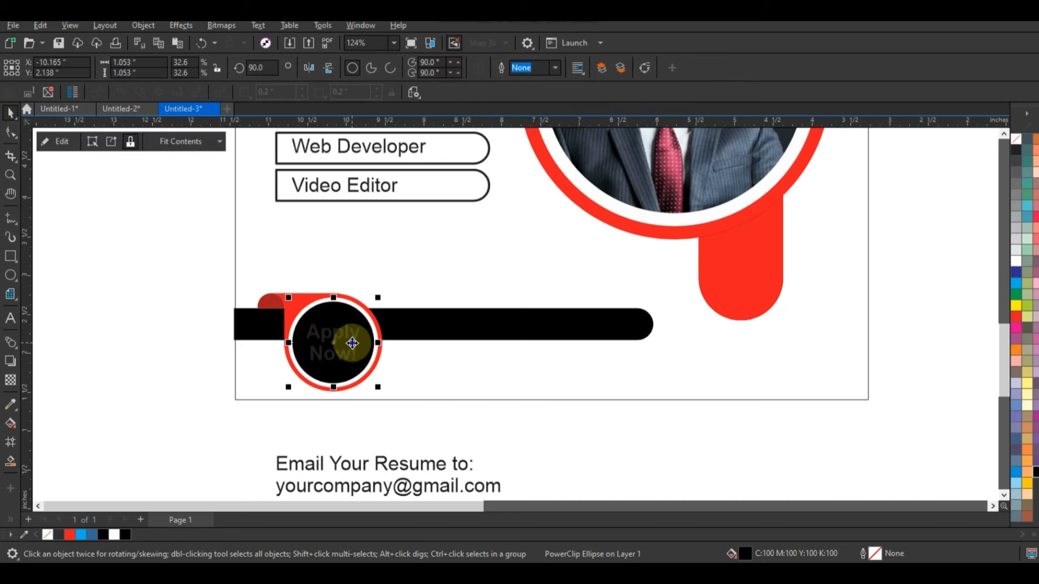
pyautogui.rightClick(349, 341)
pyautogui.click(401, 181)
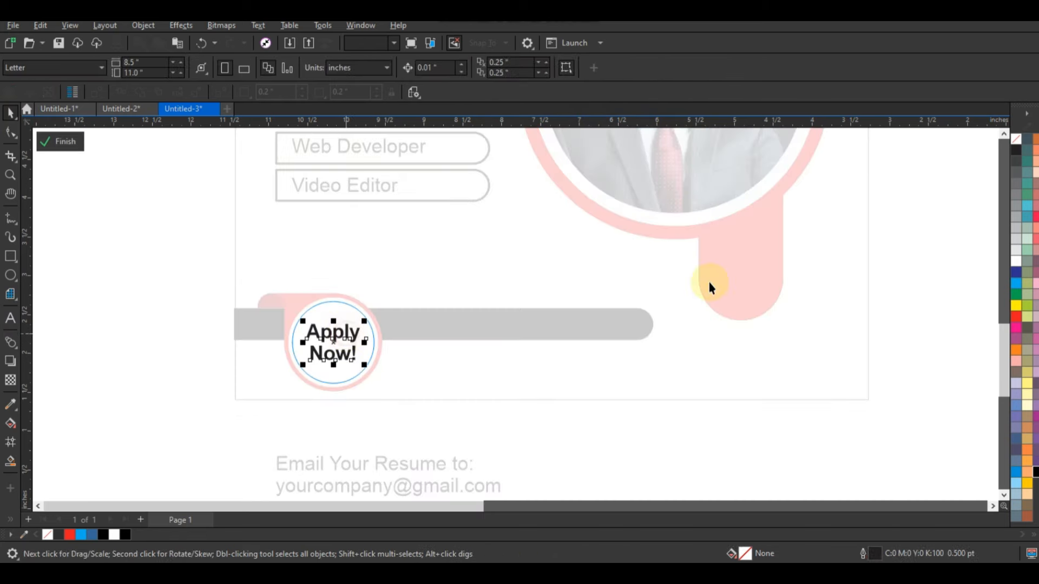
pyautogui.click(59, 141)
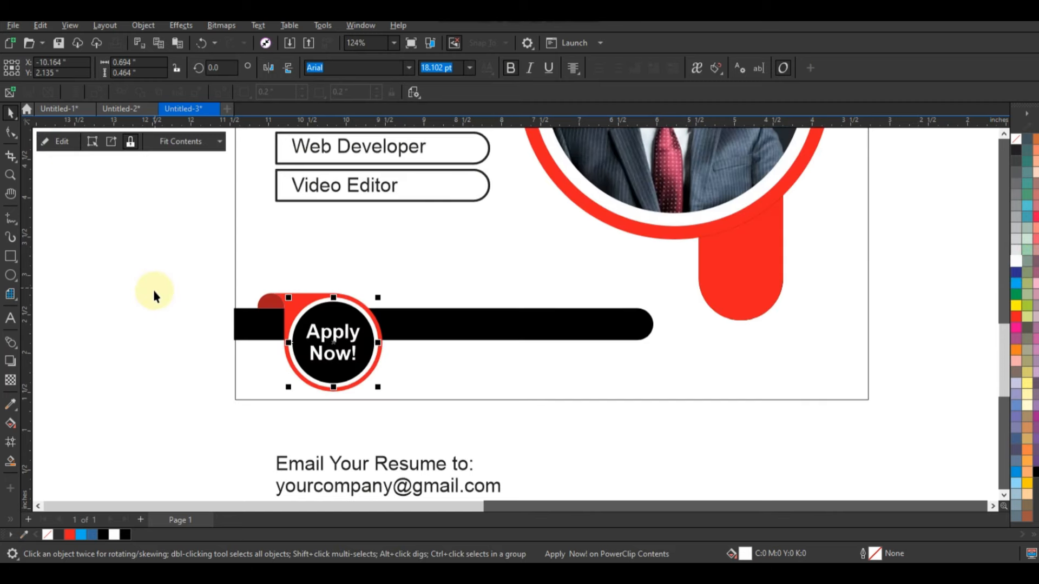
pyautogui.click(155, 291)
# Move "Email Your Resume to:" and the e-mail address onto the black bar beside the circle and make both bold.
pyautogui.click(404, 467)
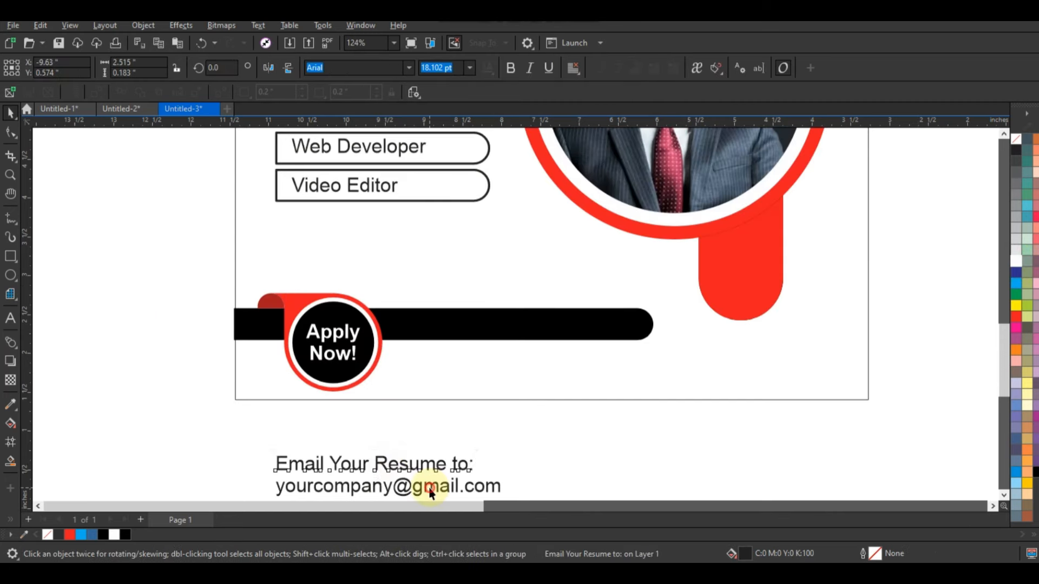
pyautogui.keyDown('shift'); pyautogui.click(428, 490); pyautogui.keyUp('shift')
pyautogui.moveTo(463, 449); pyautogui.dragTo(551, 351)
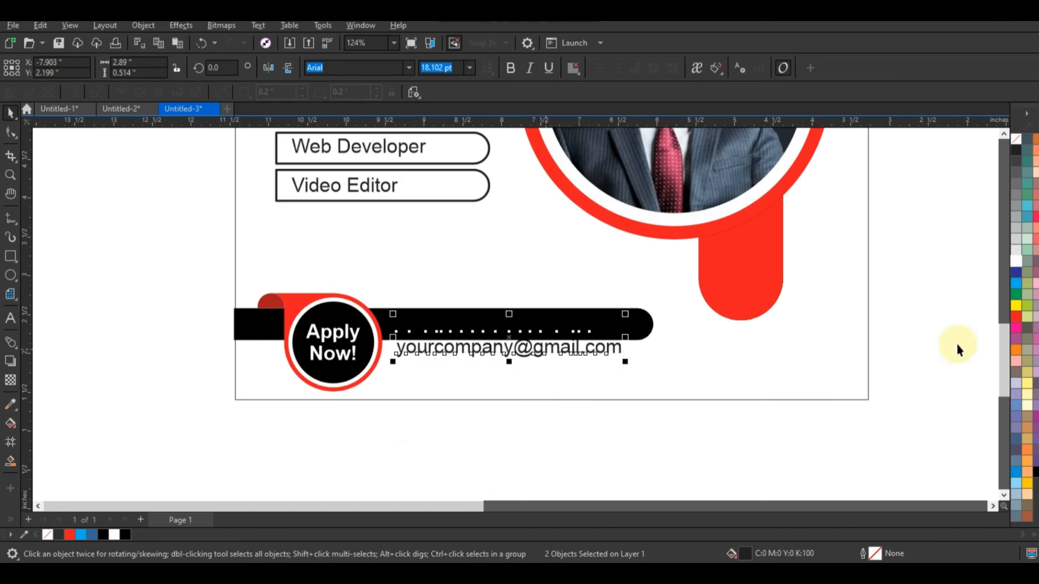
pyautogui.click(510, 67)
# Shrink the two e-mail lines to about 9.8 pt, colour them white and centre them vertically in the black bar.
pyautogui.moveTo(647, 363); pyautogui.dragTo(564, 351)
pyautogui.click(1016, 261)
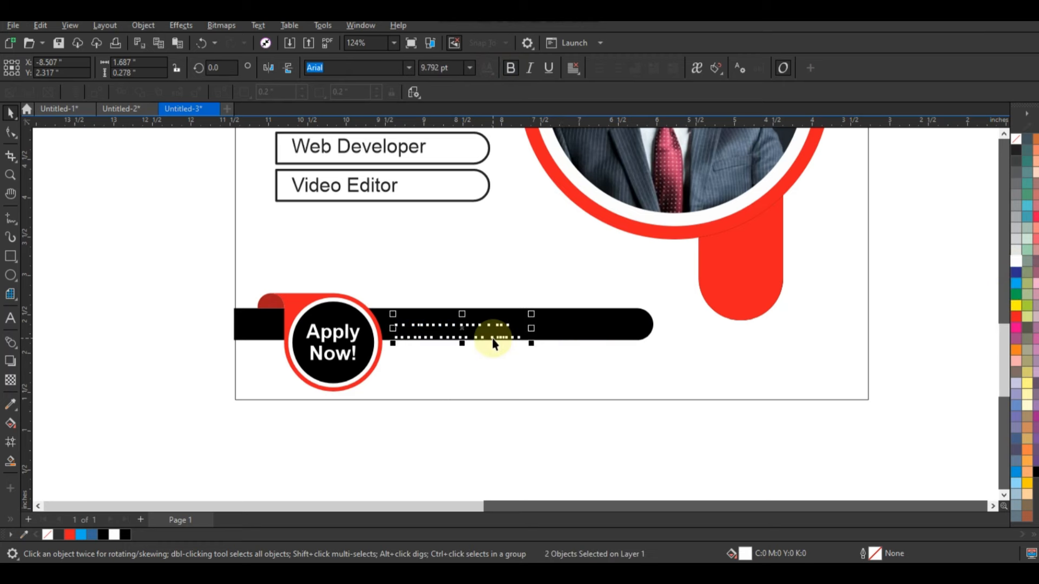
pyautogui.moveTo(464, 328); pyautogui.dragTo(463, 325)
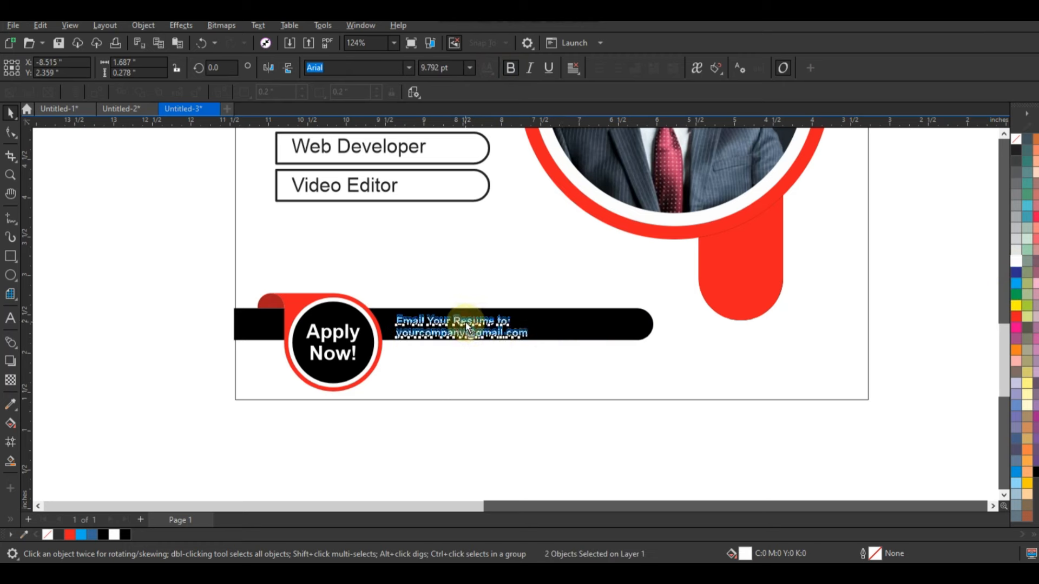
pyautogui.click(475, 418)
# Move the four job boxes with their titles down and slightly left, just above the Apply Now! bar.
pyautogui.scroll(-2, 525, 422)
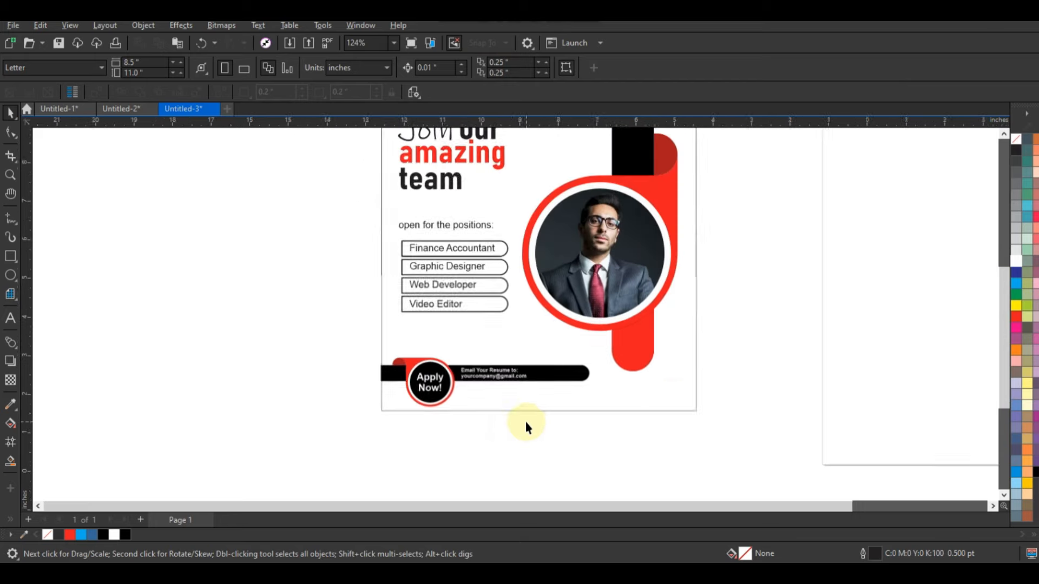
pyautogui.scroll(-1, 707, 379)
pyautogui.moveTo(738, 441); pyautogui.dragTo(396, 148)
pyautogui.hotkey('shift', 'F2')
pyautogui.click(312, 309)
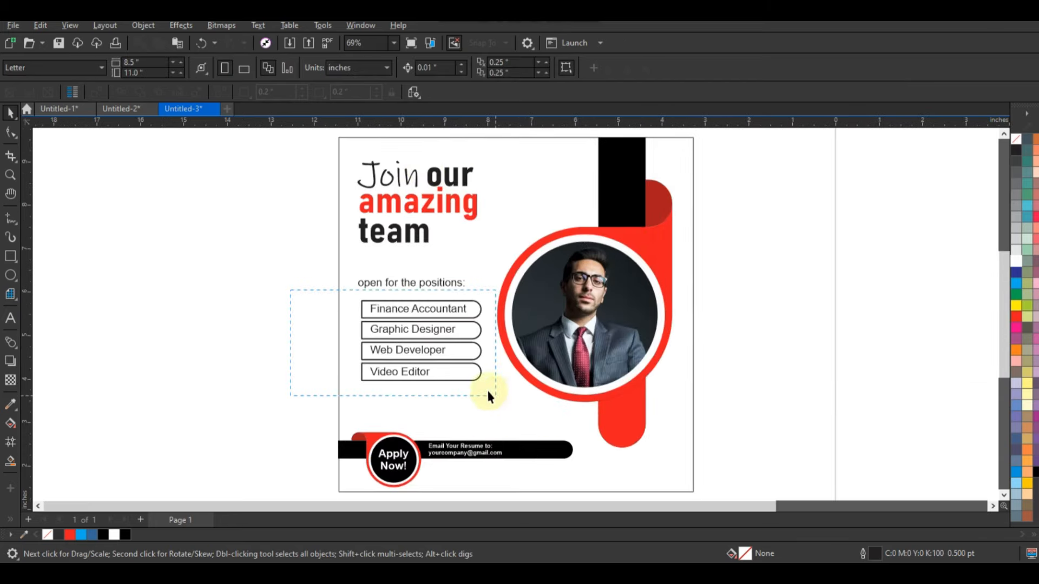
pyautogui.moveTo(488, 396); pyautogui.dragTo(489, 397)
pyautogui.moveTo(427, 332); pyautogui.dragTo(423, 377)
pyautogui.click(278, 290)
# Change the "open for the positions:" text to title case and make it bold.
pyautogui.click(460, 283)
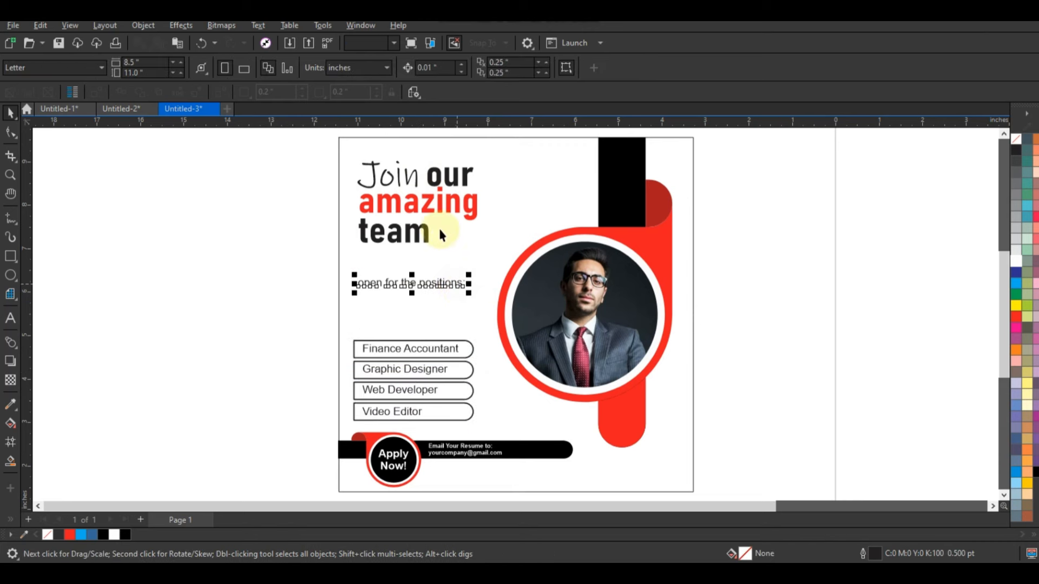
pyautogui.click(258, 24)
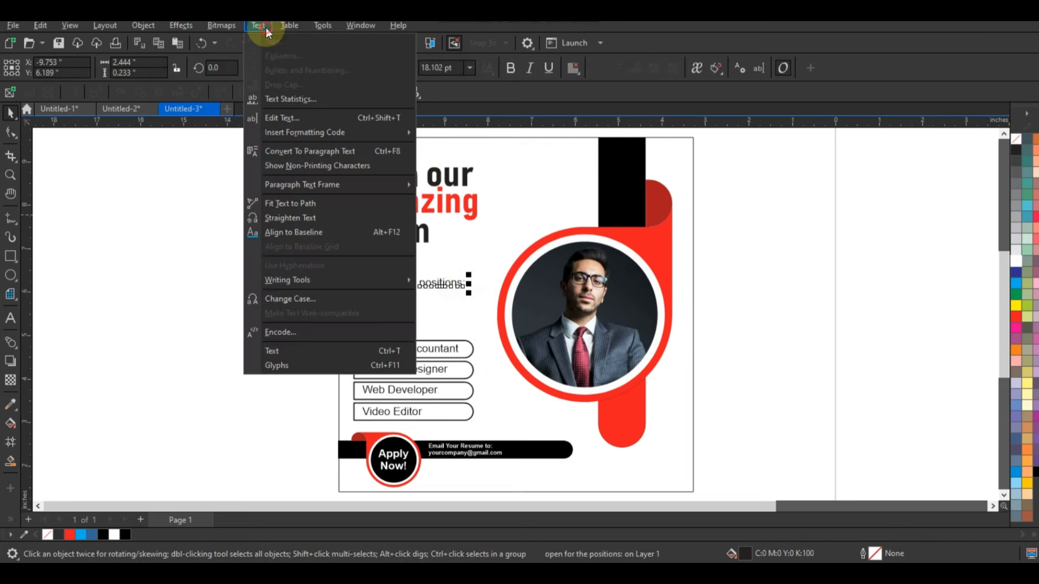
pyautogui.click(290, 299)
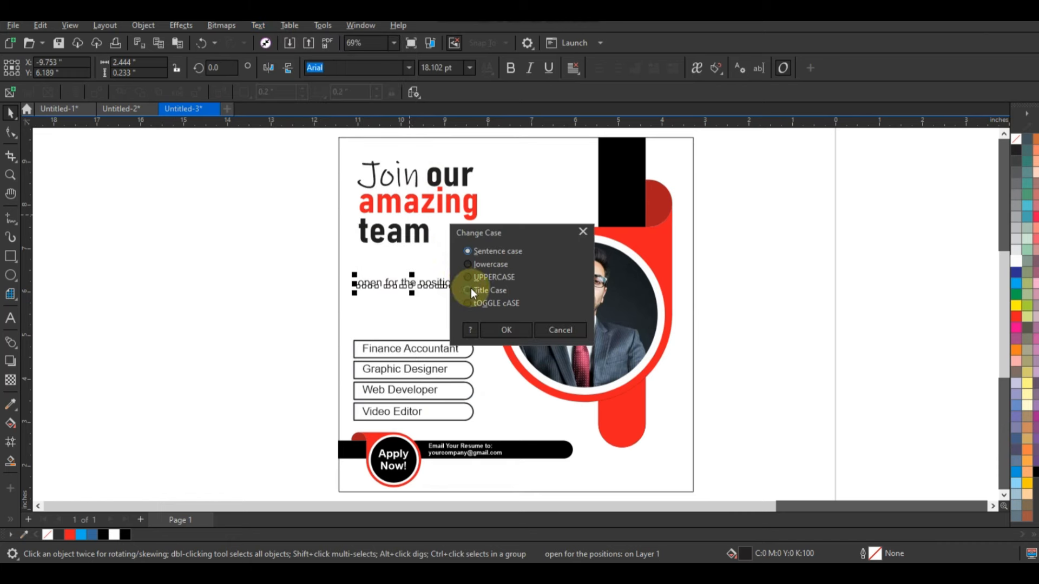
pyautogui.click(496, 329)
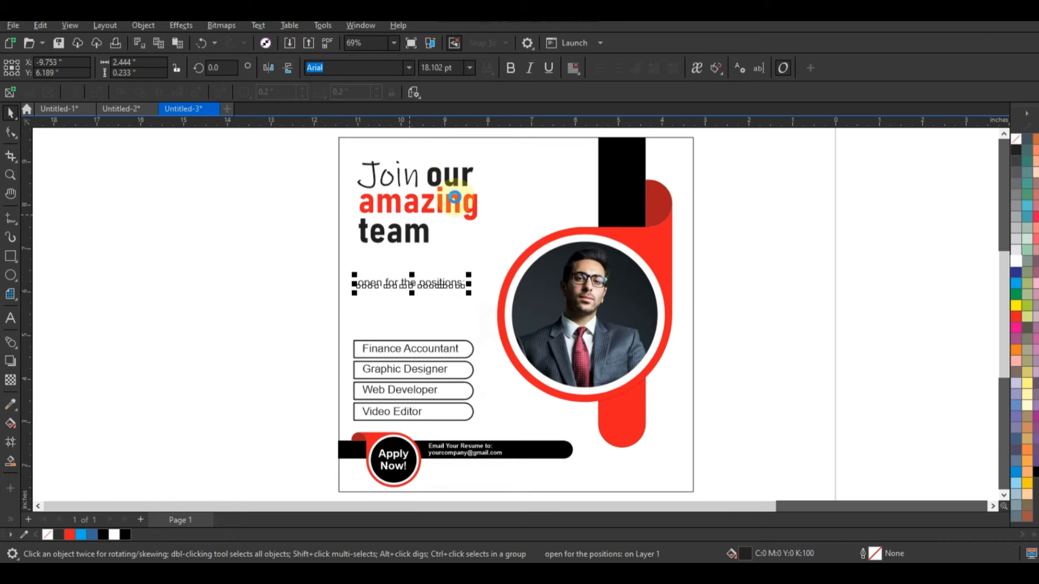
pyautogui.click(510, 69)
# Break the positions heading into three lines: "Open", "For The" and "Positions:".
pyautogui.click(11, 318)
pyautogui.click(407, 284)
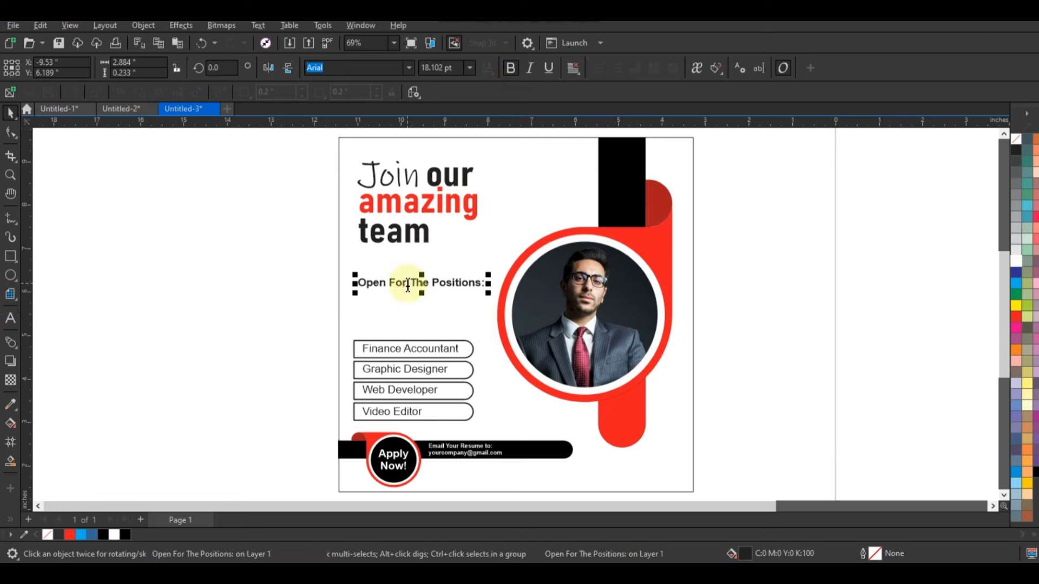
pyautogui.click(389, 283)
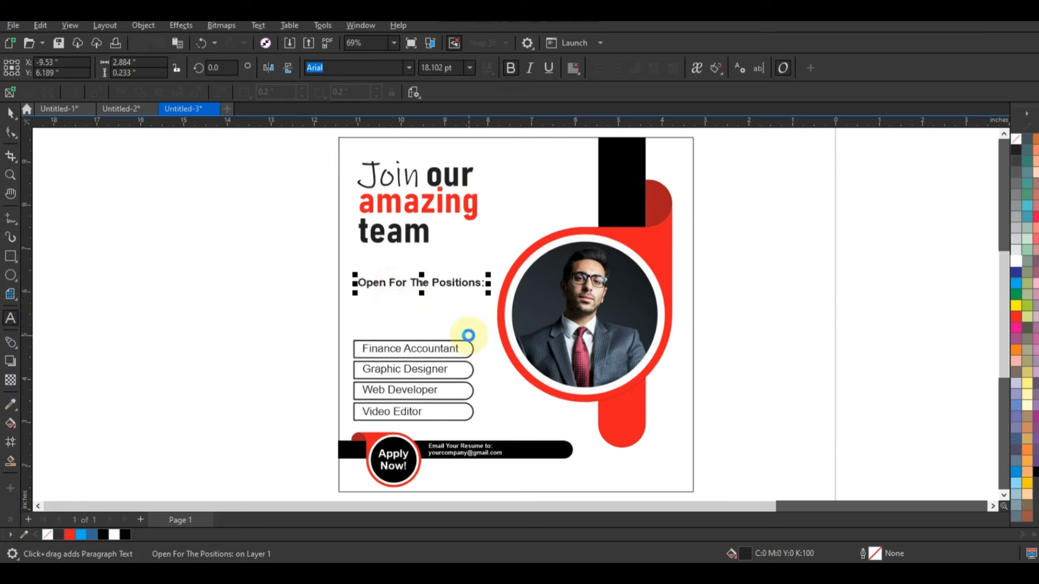
pyautogui.press('Return')
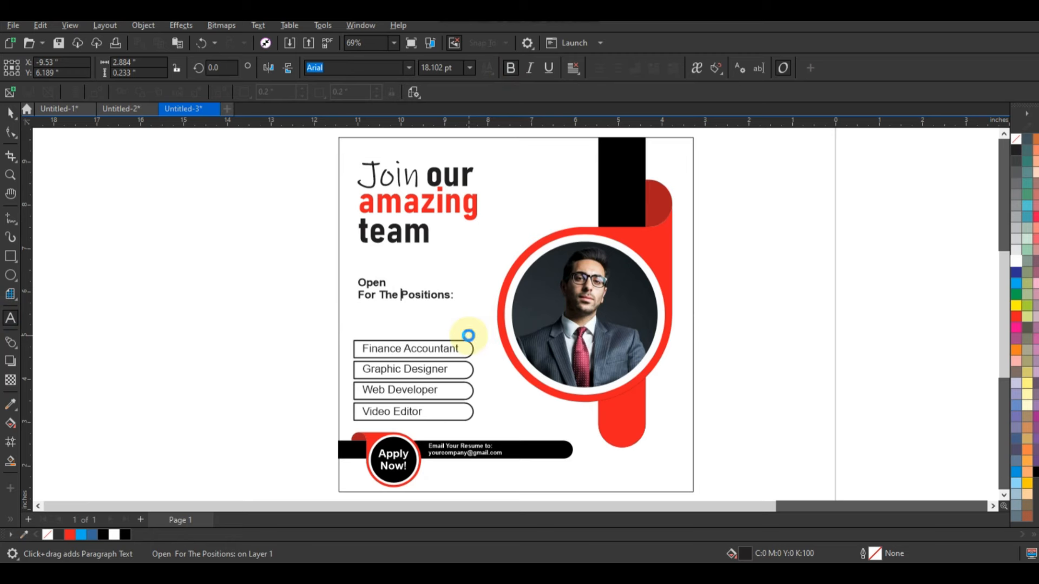
pyautogui.press('Return')
pyautogui.hotkey('ctrl', 'space')
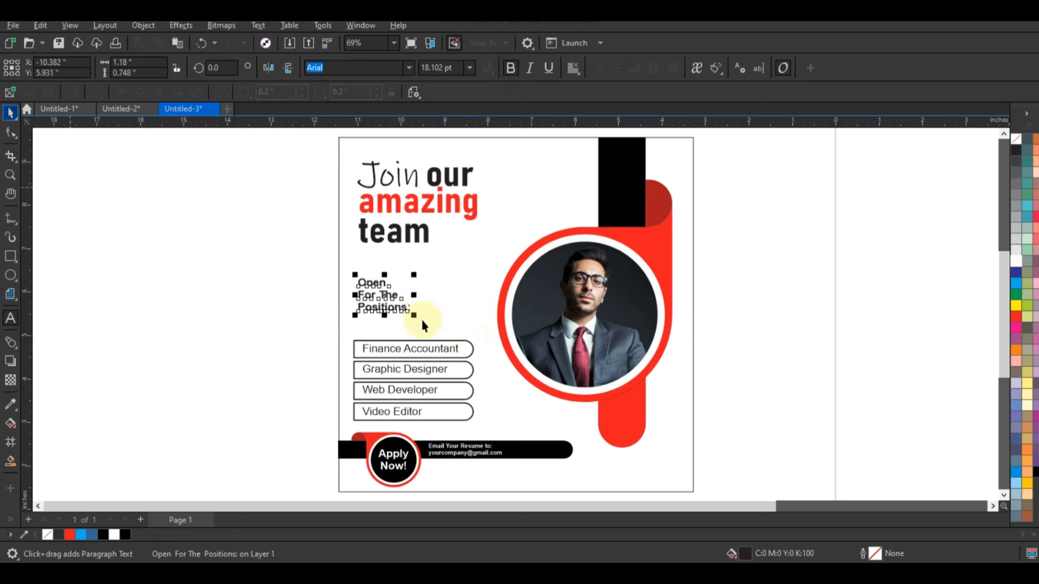
# Enlarge the positions heading to sit just above the job boxes and nudge the "Join our amazing team" headline slightly left to line up.
pyautogui.moveTo(414, 315); pyautogui.dragTo(437, 331)
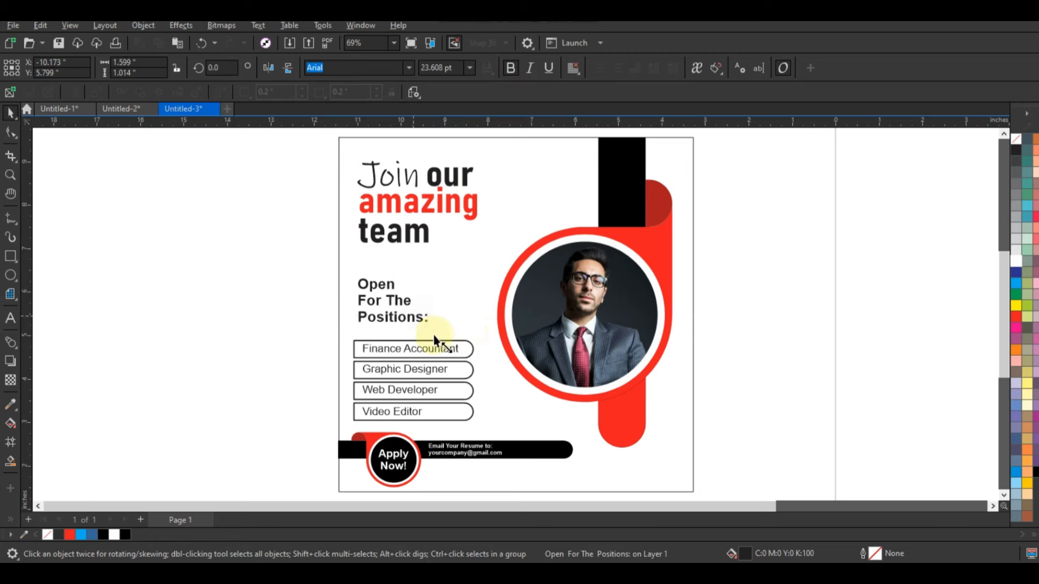
pyautogui.click(404, 304)
pyautogui.moveTo(327, 146); pyautogui.dragTo(495, 261)
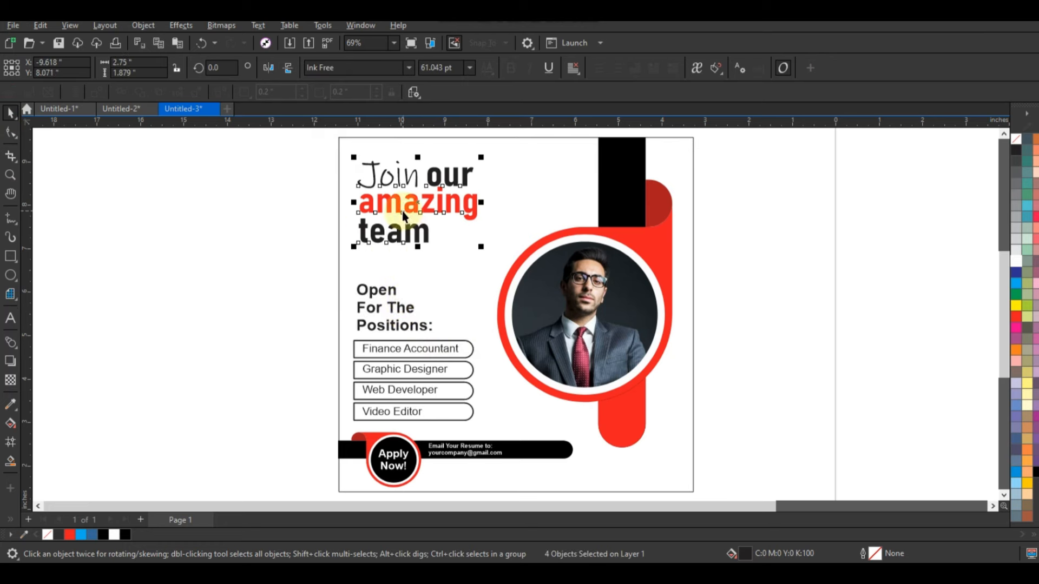
pyautogui.moveTo(402, 211); pyautogui.dragTo(401, 212)
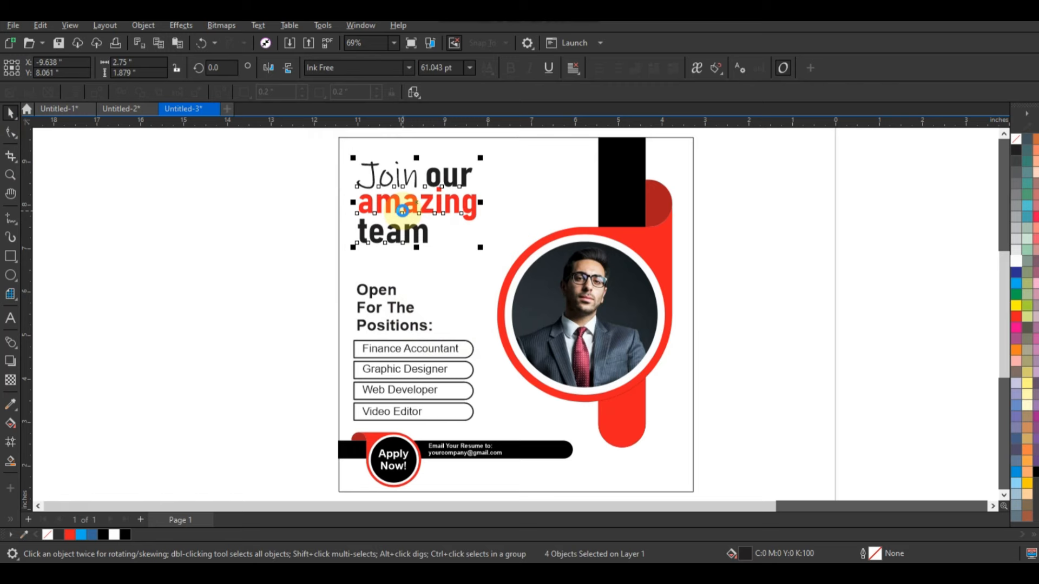
pyautogui.click(235, 325)
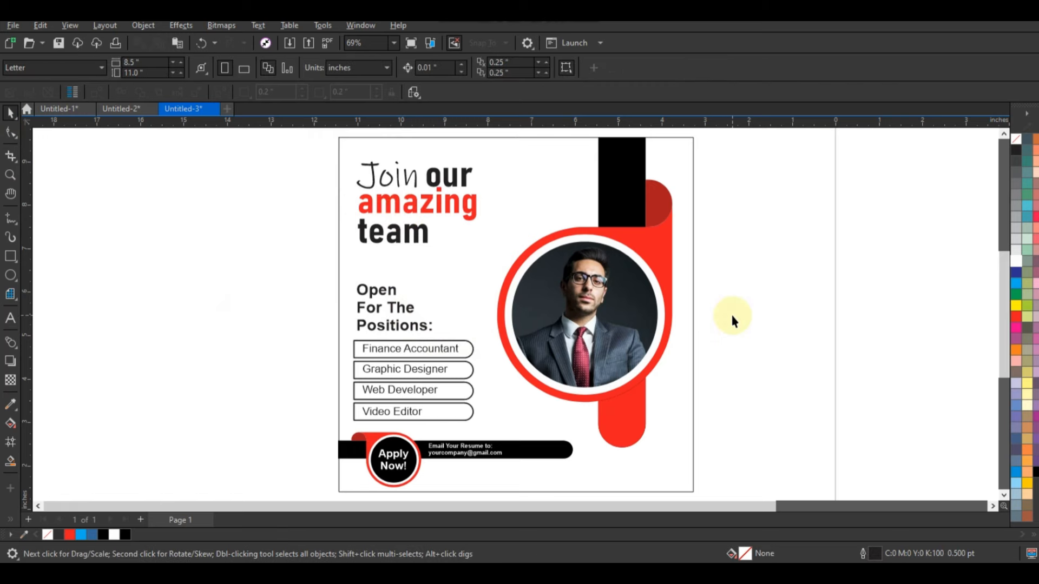